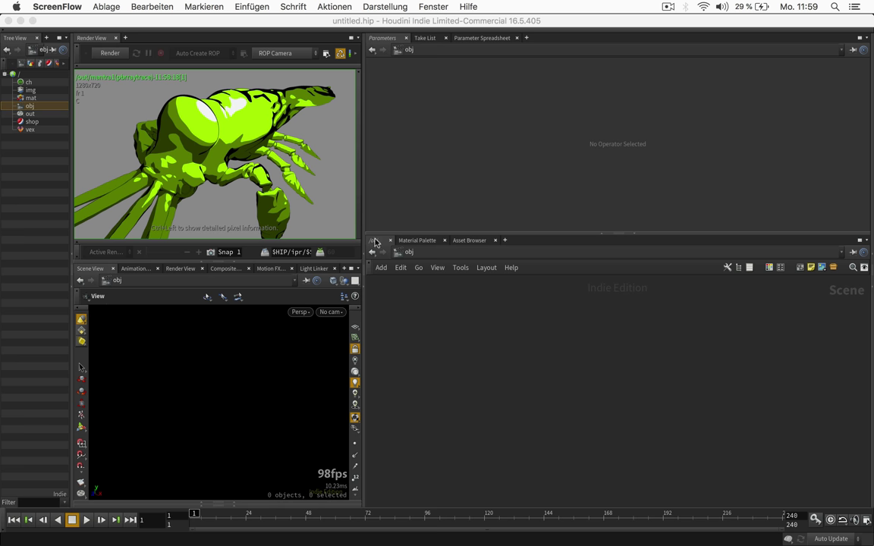
Activate the Houdini Indie window showing untitled.hip with the rendered creature
{"action": "left_click", "coordinate": [552, 348]}
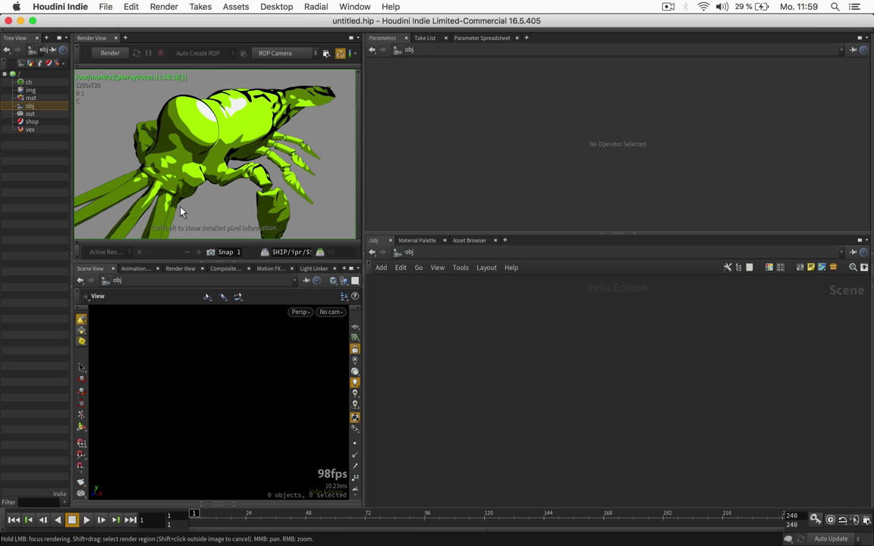
Add a Geometry object to the object network and rename it MESH
{"action": "left_click", "coordinate": [203, 259]}
{"action": "key", "text": "Tab"}
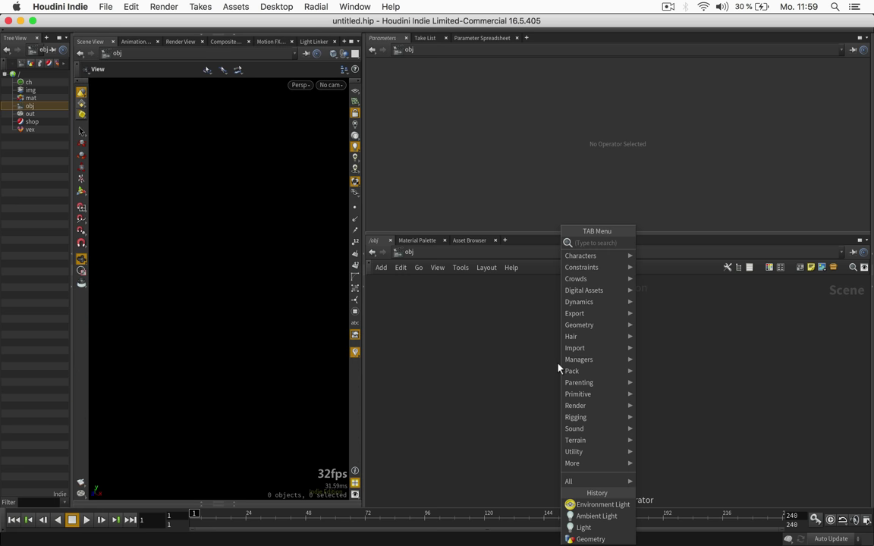
{"action": "type", "text": "geo"}
{"action": "key", "text": "Return"}
{"action": "left_click", "coordinate": [558, 368]}
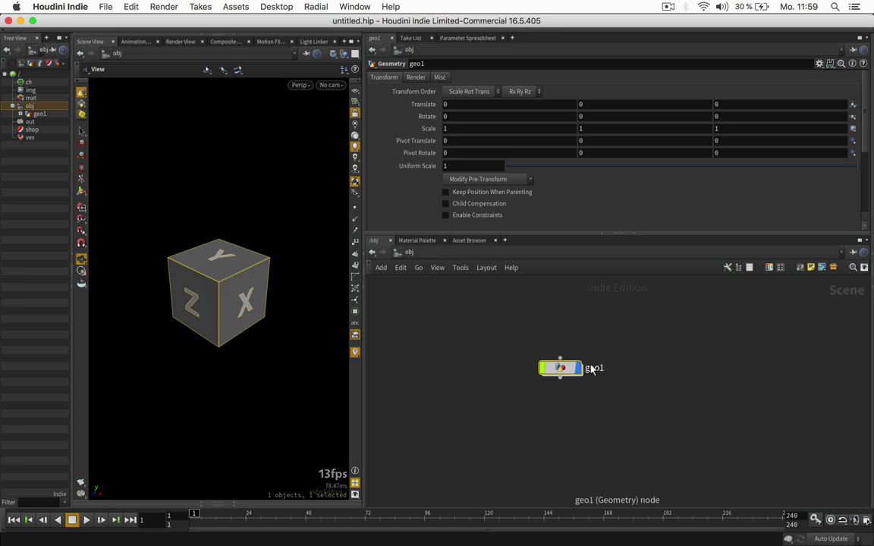
{"action": "double_click", "coordinate": [591, 368]}
{"action": "type", "text": "MESH"}
{"action": "key", "text": "Return"}
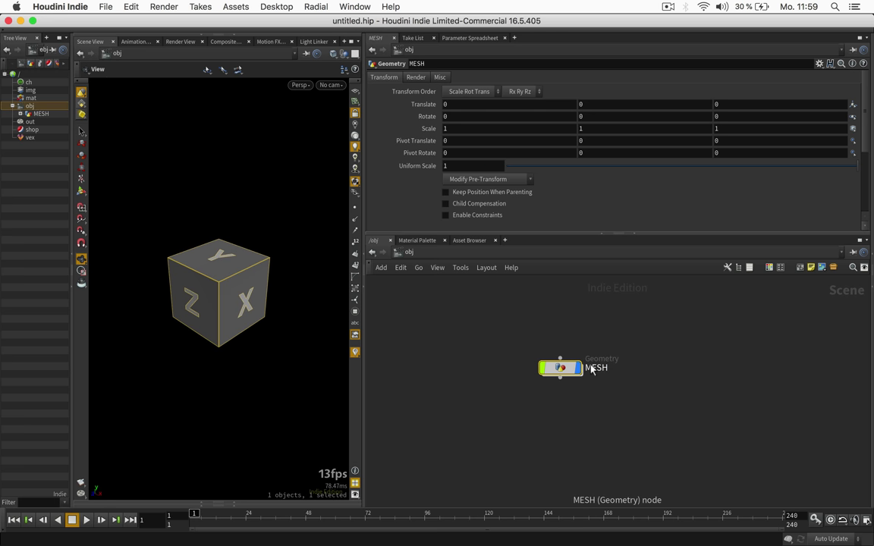
Inside MESH, replace file1 with a Squab test geometry with Add Shader off, and add camera cam1
{"action": "key", "text": "i"}
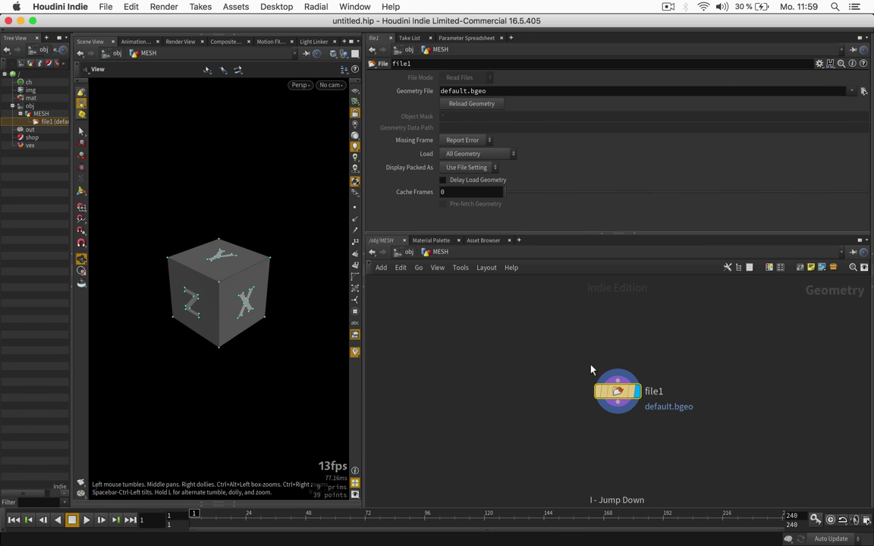
{"action": "key", "text": "Delete"}
{"action": "key", "text": "Tab"}
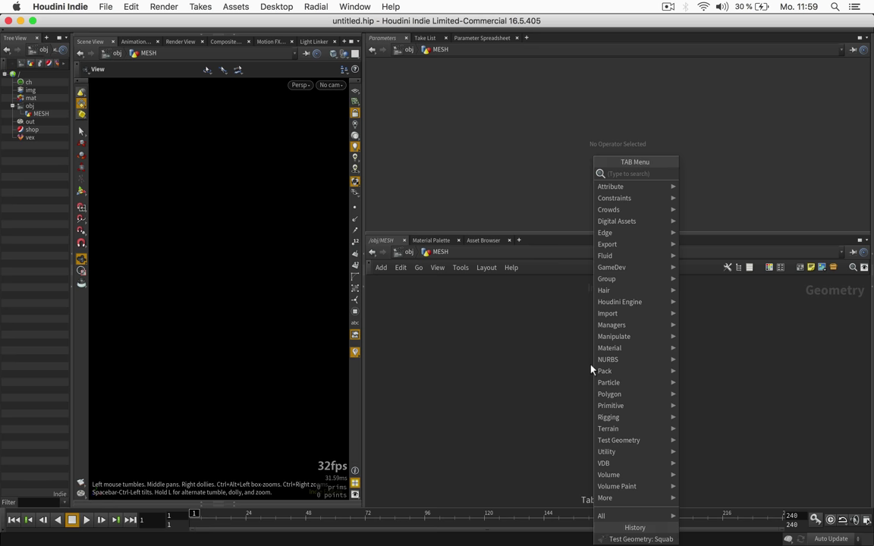
{"action": "type", "text": "squa"}
{"action": "key", "text": "Return"}
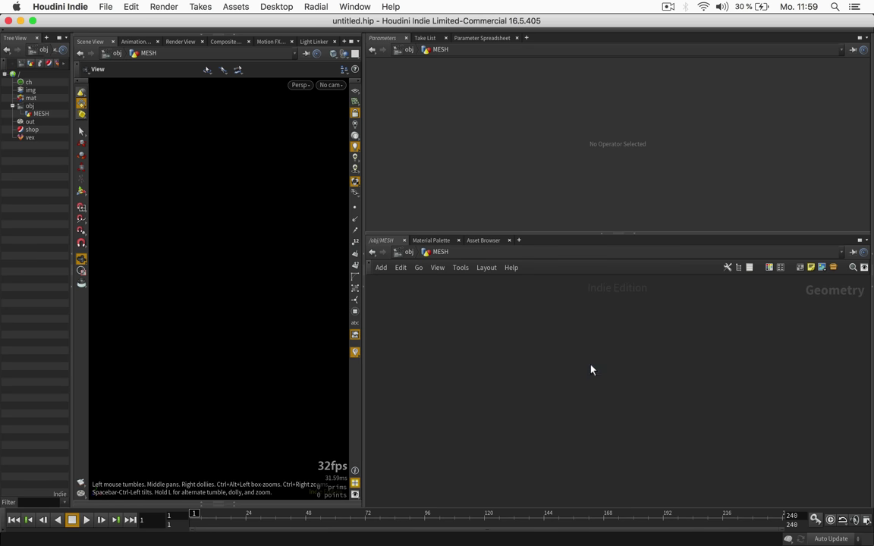
{"action": "left_click", "coordinate": [593, 369]}
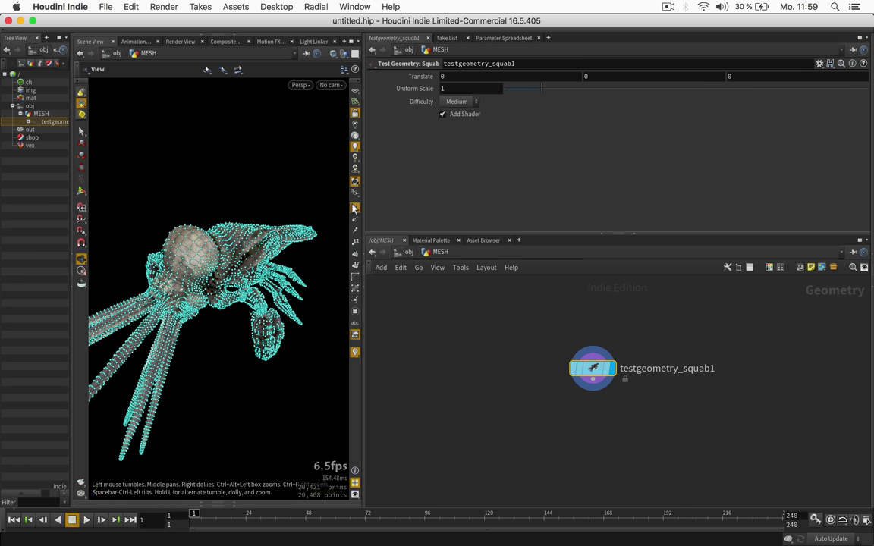
{"action": "left_click", "coordinate": [458, 114]}
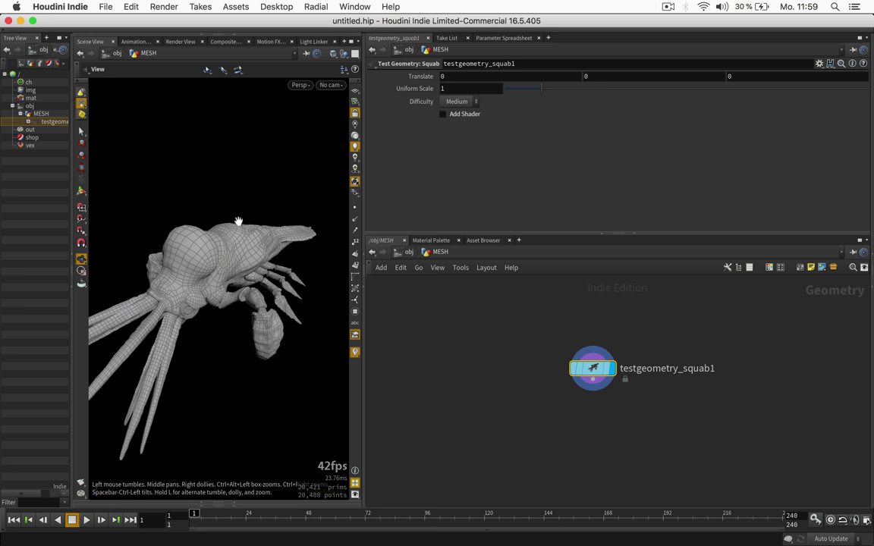
{"action": "left_click", "coordinate": [331, 85]}
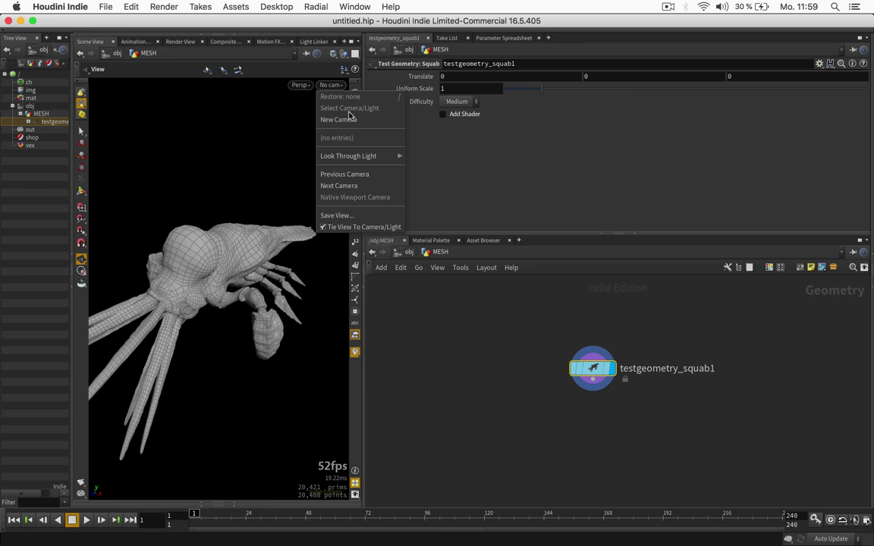
{"action": "left_click", "coordinate": [347, 118]}
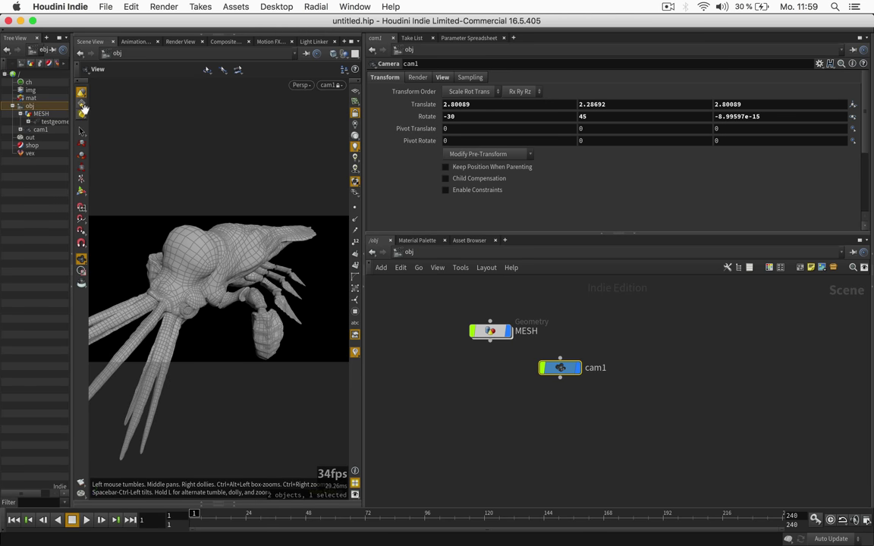
Create a Material Builder named cartoon in /mat and go inside it
{"action": "left_click", "coordinate": [31, 98]}
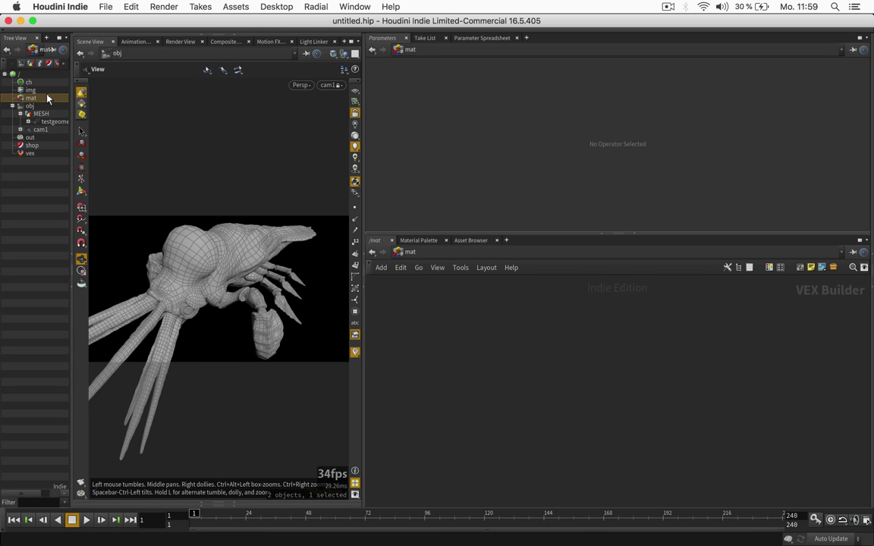
{"action": "key", "text": "Tab"}
{"action": "type", "text": "mater"}
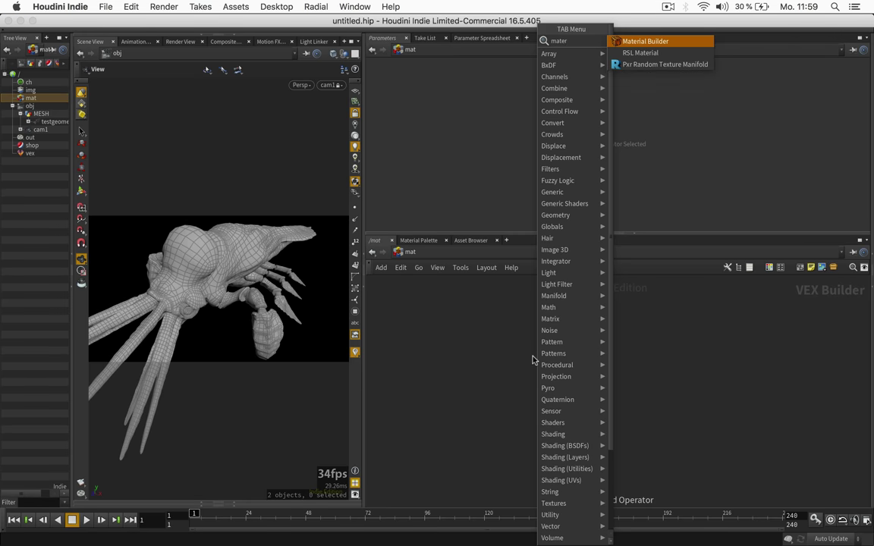
{"action": "key", "text": "Return"}
{"action": "left_click", "coordinate": [535, 363]}
{"action": "double_click", "coordinate": [544, 343]}
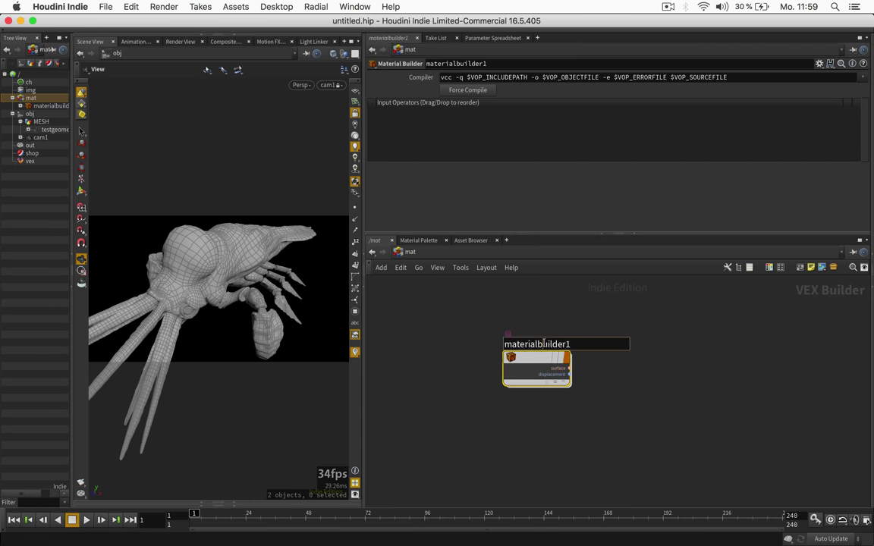
{"action": "type", "text": "cartoon"}
{"action": "key", "text": "Return"}
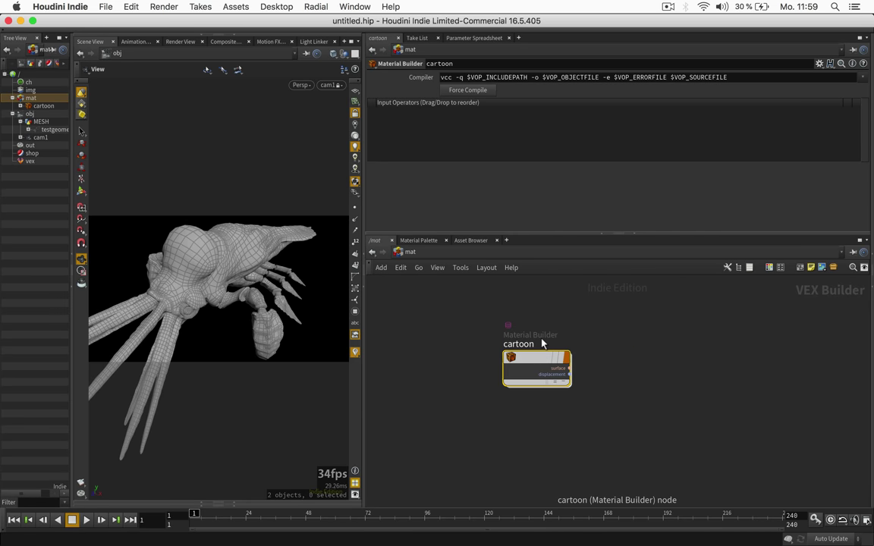
{"action": "key", "text": "i"}
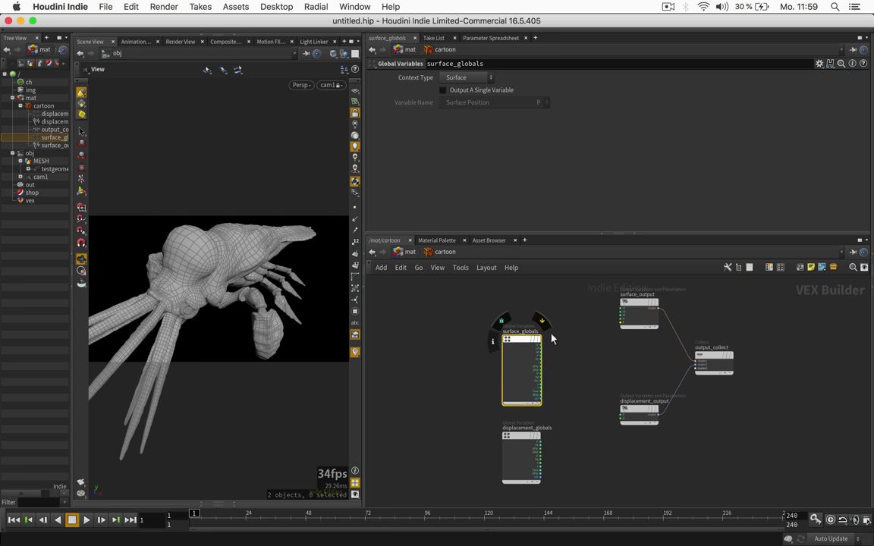
Delete displacement_globals and displacement_output, placing surface_output beside output_collect
{"action": "key", "text": "h"}
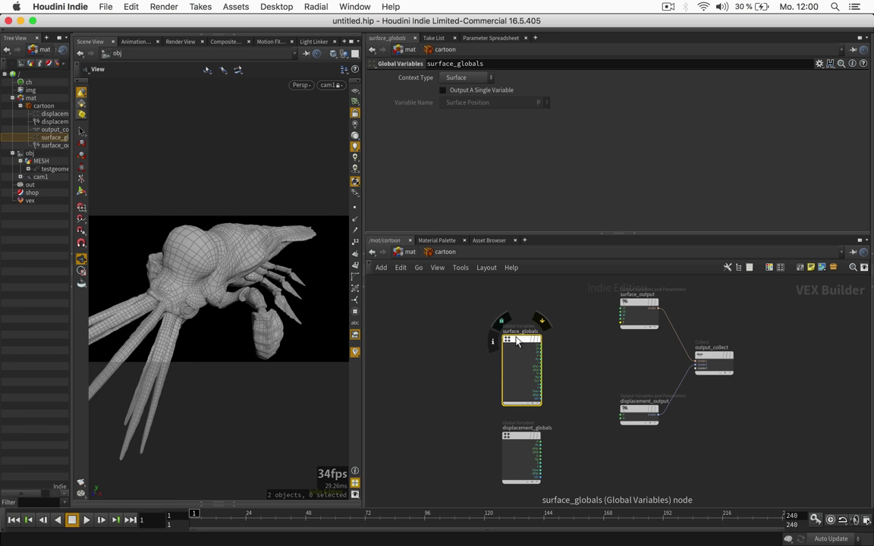
{"action": "left_click_drag", "start_coordinate": [516, 339], "coordinate": [406, 306]}
{"action": "left_click_drag", "start_coordinate": [493, 361], "coordinate": [629, 471]}
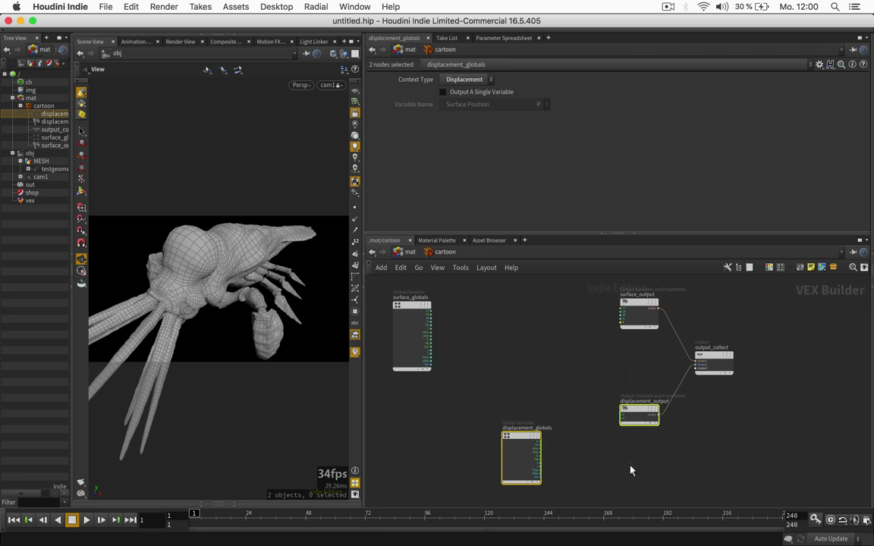
{"action": "key", "text": "Delete"}
{"action": "key", "text": "h"}
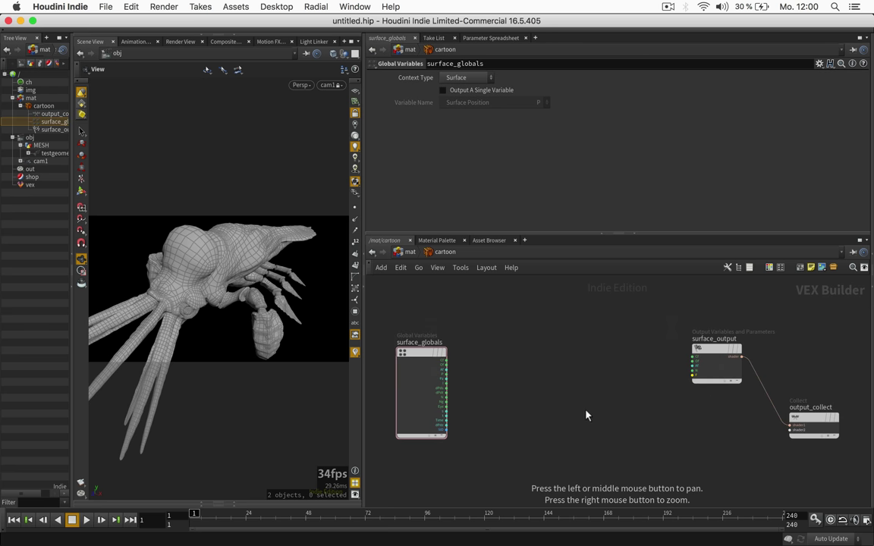
{"action": "right_click_drag", "start_coordinate": [562, 384], "coordinate": [560, 386]}
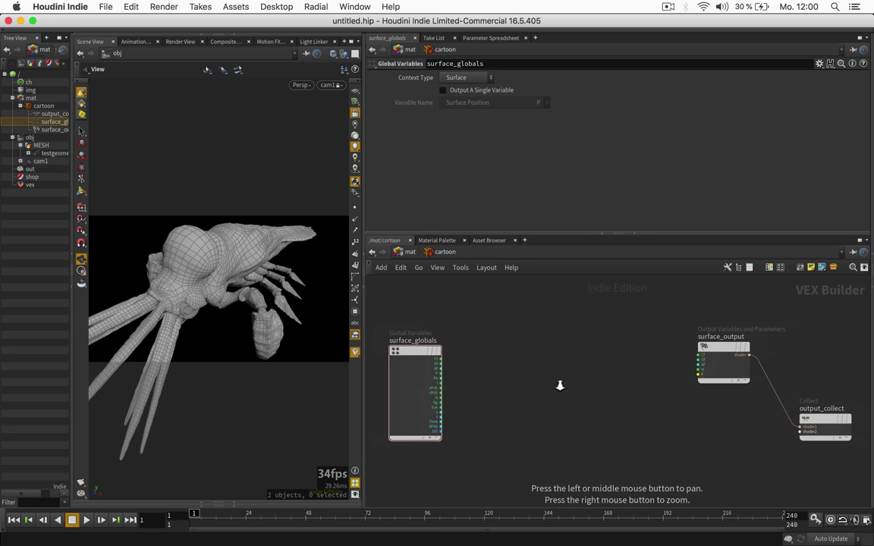
{"action": "left_click_drag", "start_coordinate": [722, 350], "coordinate": [765, 418]}
{"action": "key", "text": "space"}
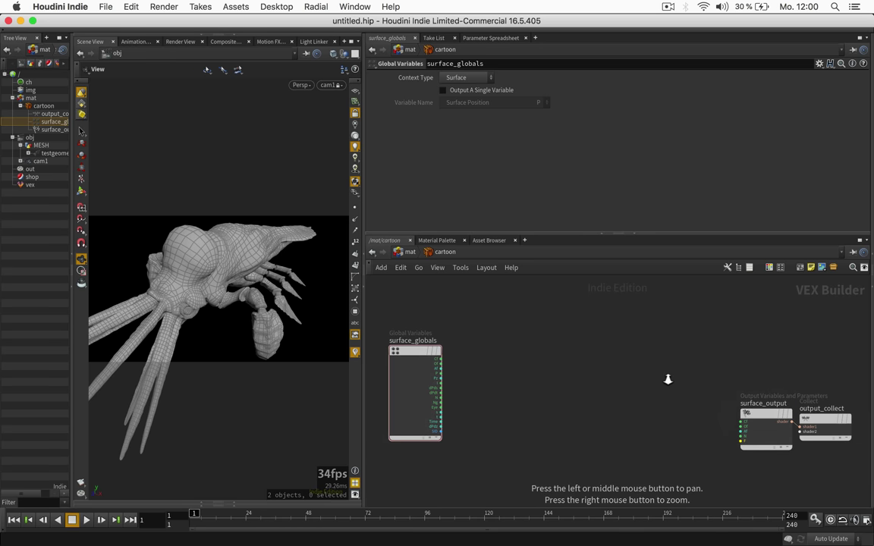
Add a Bind Export node above surface_output exporting Ce as a vector
{"action": "key", "text": "Tab"}
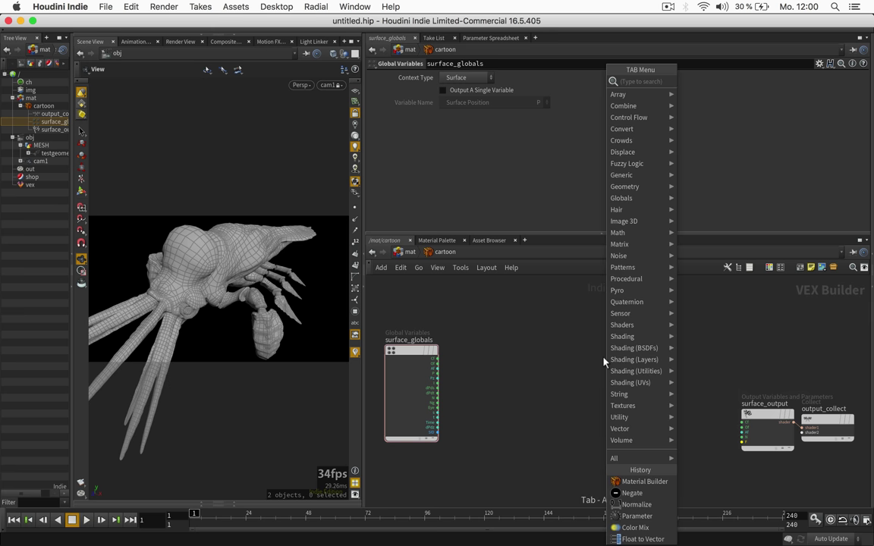
{"action": "type", "text": "bind ex"}
{"action": "key", "text": "Return"}
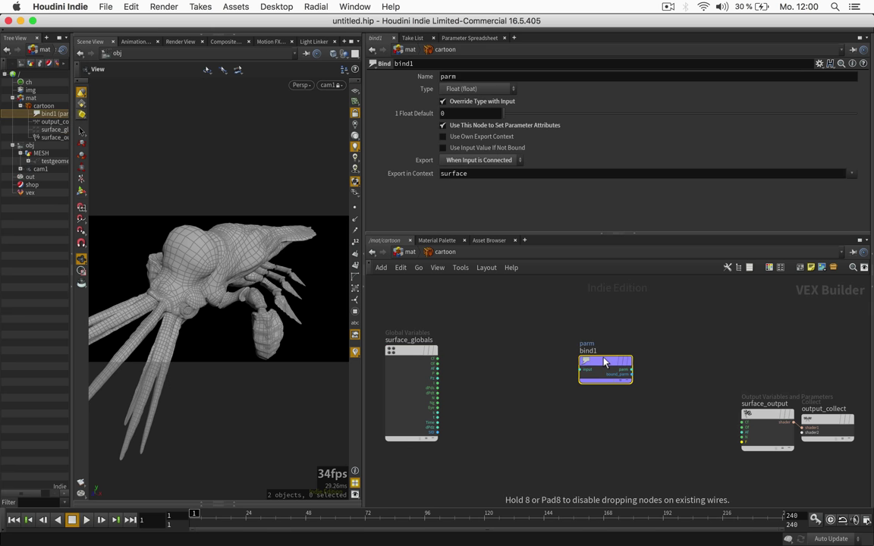
{"action": "left_click", "coordinate": [731, 345]}
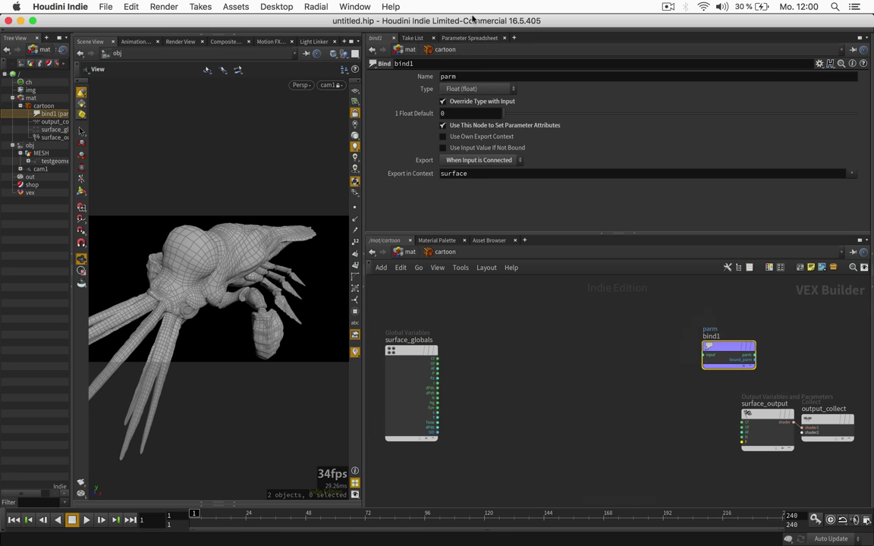
{"action": "double_click", "coordinate": [470, 76]}
{"action": "type", "text": "Ce"}
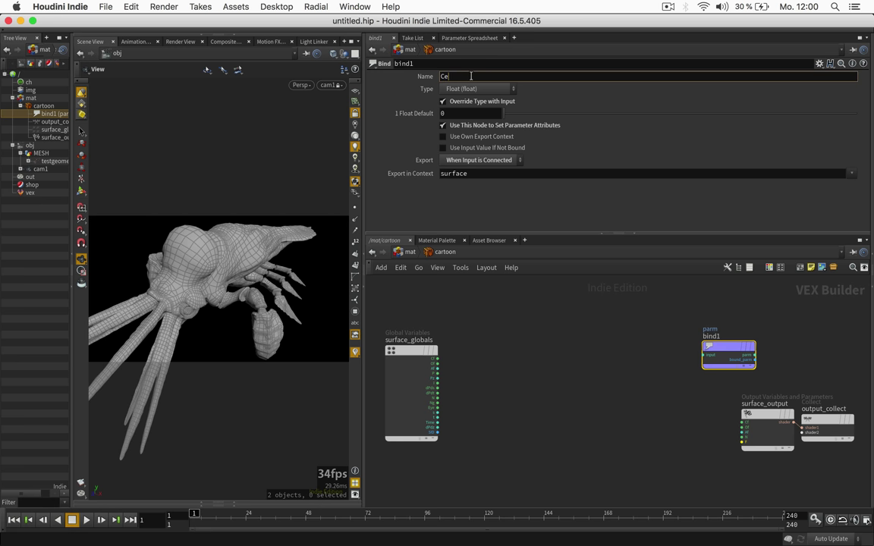
{"action": "key", "text": "Return"}
{"action": "left_click", "coordinate": [473, 89]}
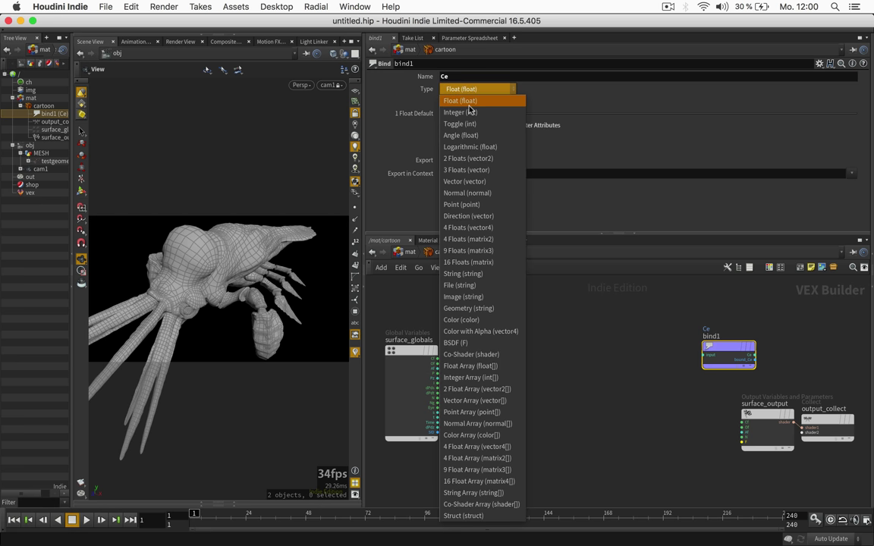
{"action": "left_click", "coordinate": [464, 181]}
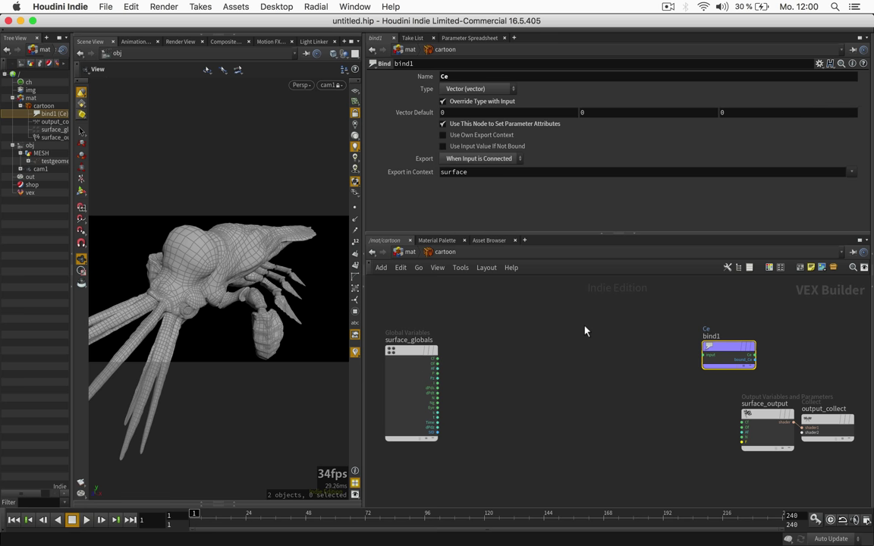
Add a Lambert node lambert1 beside surface_globals and start a wire from its colour output
{"action": "key", "text": "Tab"}
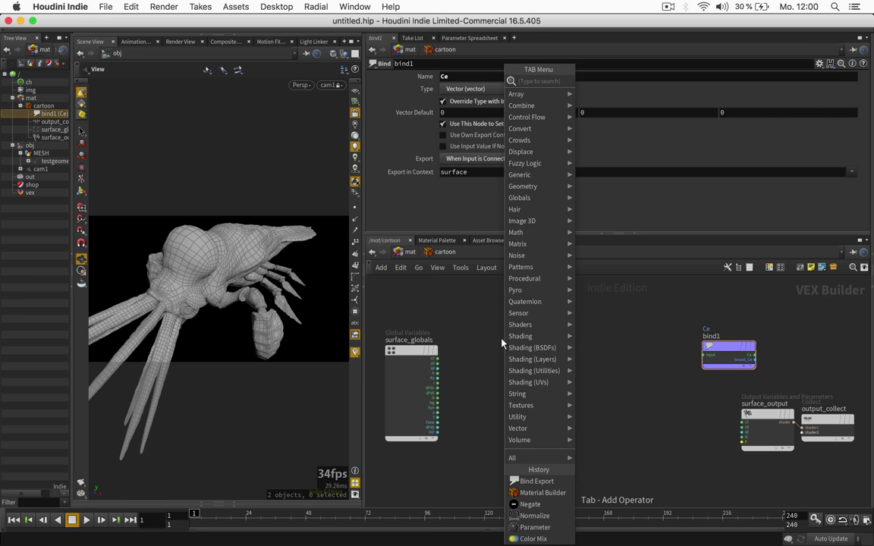
{"action": "type", "text": "la"}
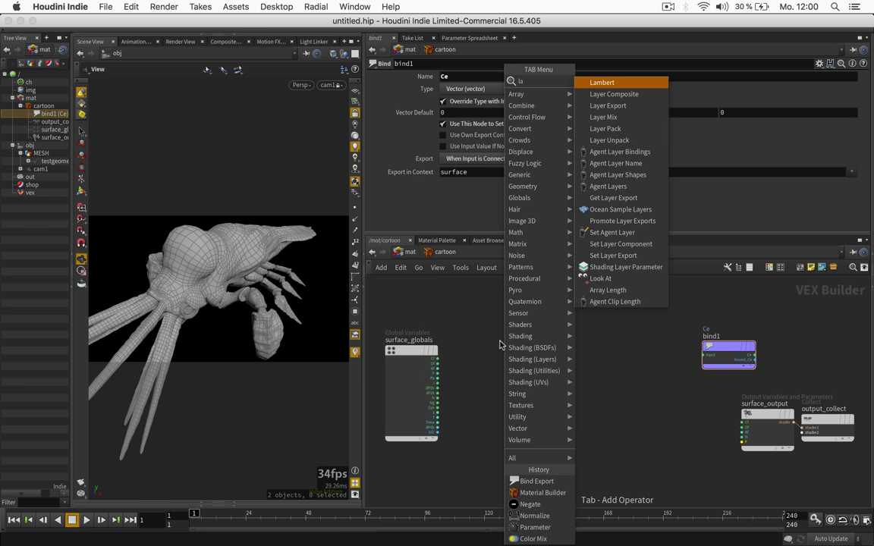
{"action": "key", "text": "Return"}
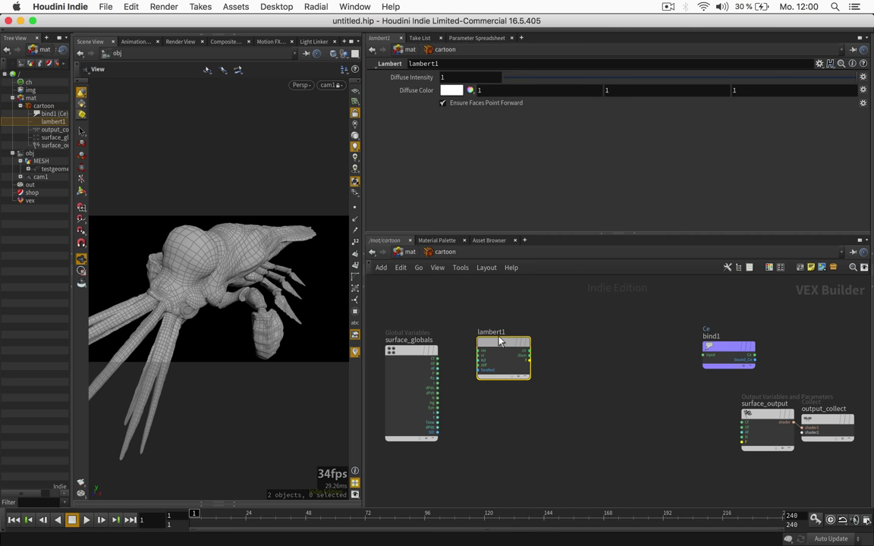
{"action": "left_click", "coordinate": [494, 334]}
{"action": "key", "text": "space"}
{"action": "scroll", "coordinate": [554, 318], "scroll_direction": "up", "scroll_amount": 2}
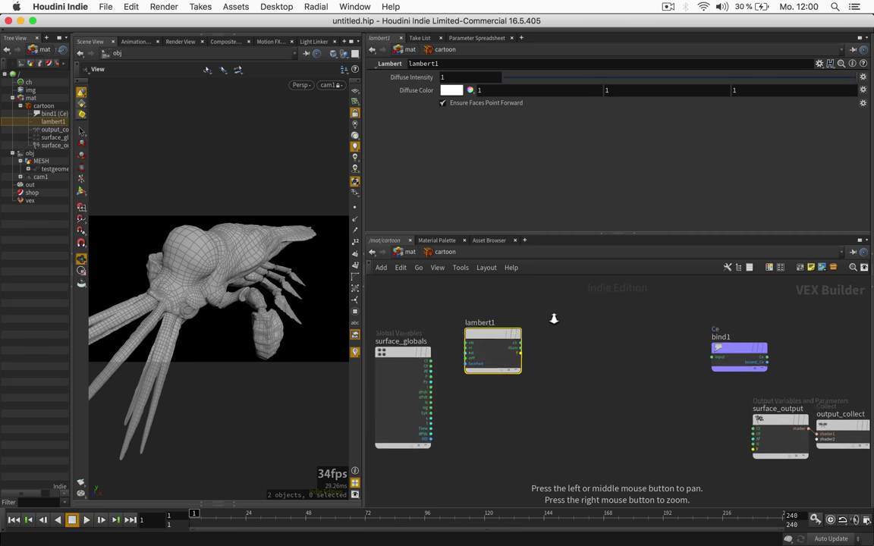
{"action": "left_click_drag", "start_coordinate": [556, 318], "coordinate": [571, 315]}
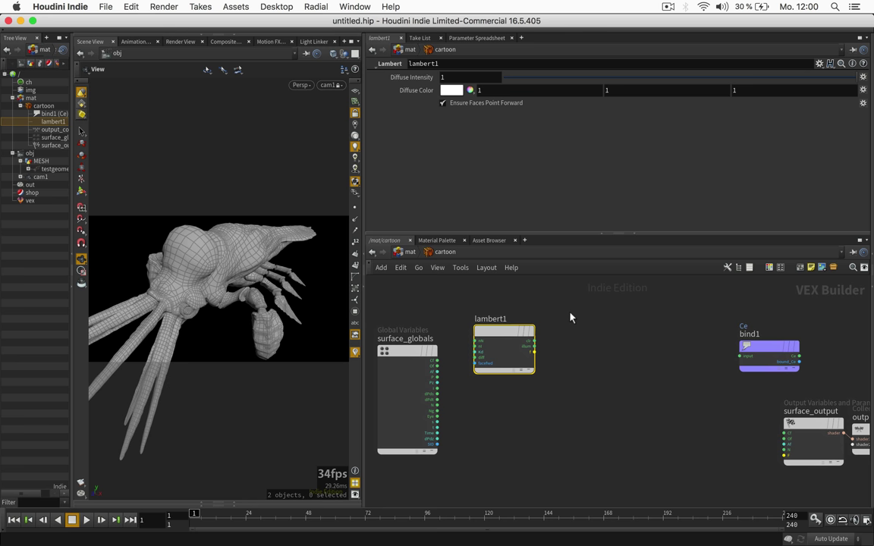
{"action": "left_click", "coordinate": [534, 341]}
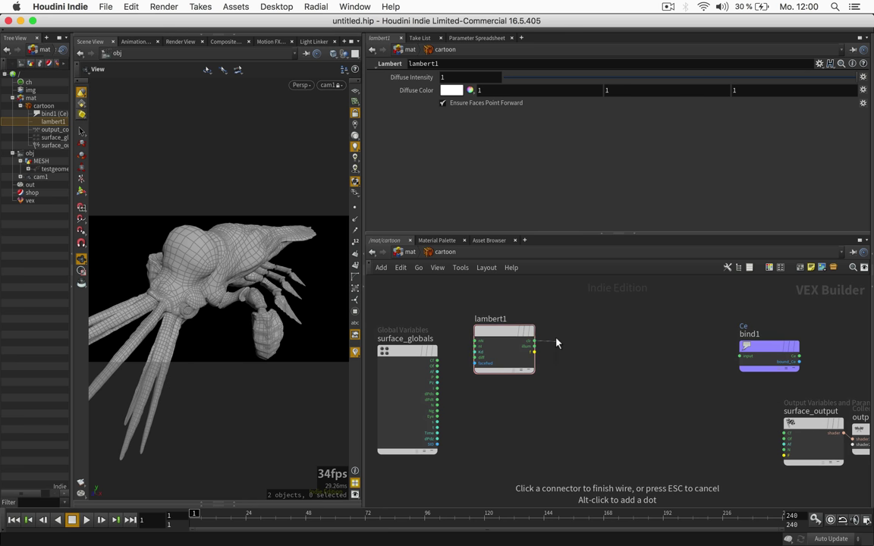
{"action": "key", "text": "Tab"}
Add a Luminance node wired from lambert1 and place it beside lambert1
{"action": "type", "text": "lum"}
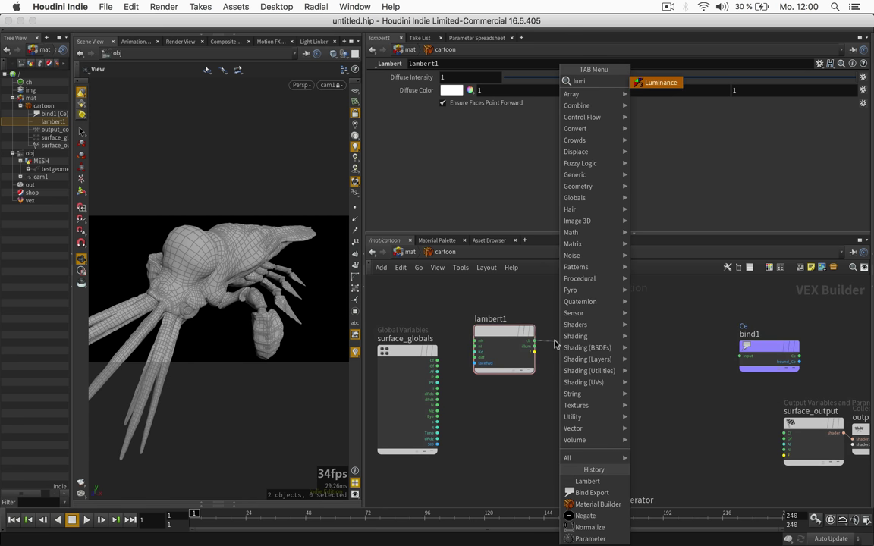
{"action": "key", "text": "Return"}
{"action": "left_click", "coordinate": [605, 342]}
{"action": "left_click_drag", "start_coordinate": [604, 341], "coordinate": [566, 331]}
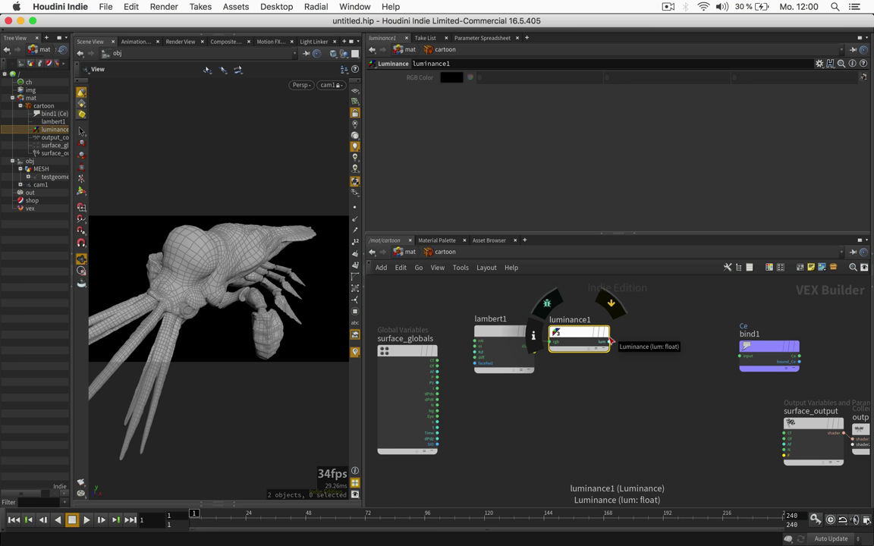
Add a Ramp Parameter ramp1 fed by luminance1 and wire its output into bind1
{"action": "left_click", "coordinate": [610, 342]}
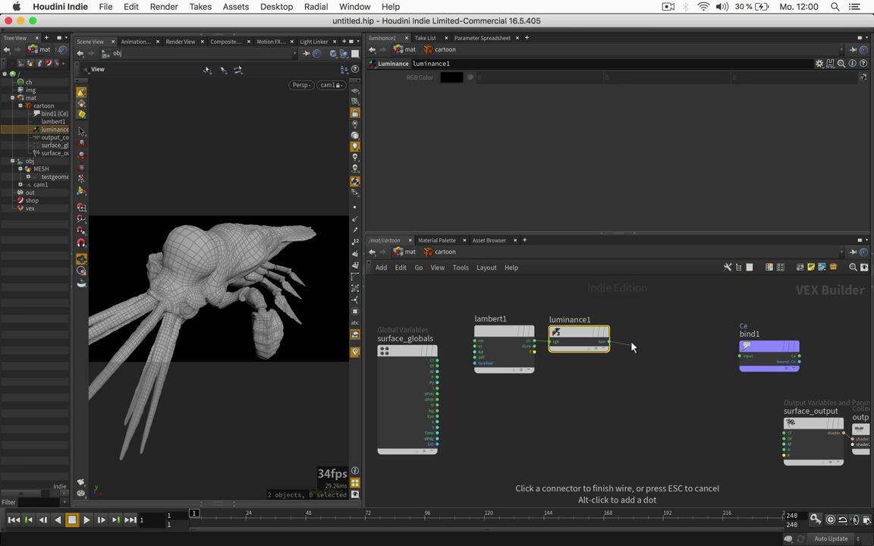
{"action": "key", "text": "Tab"}
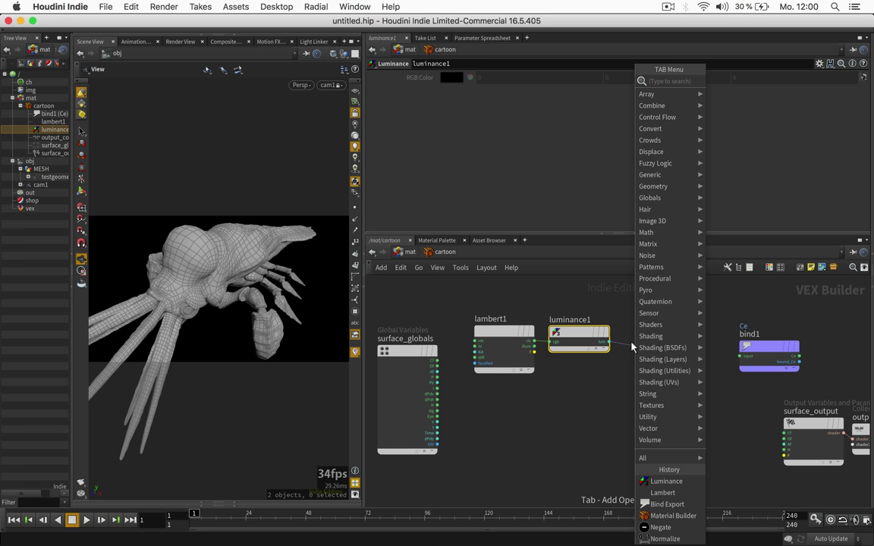
{"action": "type", "text": "ramp param"}
{"action": "key", "text": "Return"}
{"action": "left_click", "coordinate": [686, 347]}
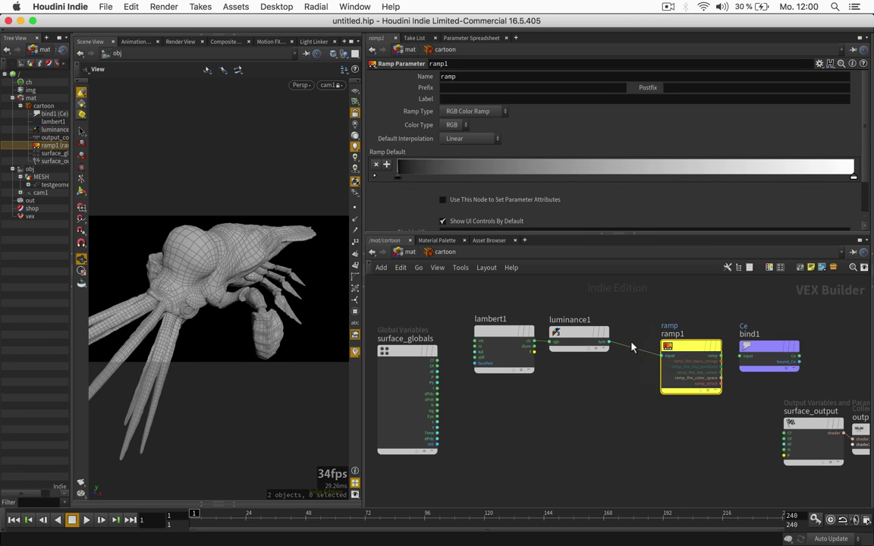
{"action": "left_click_drag", "start_coordinate": [685, 347], "coordinate": [659, 332]}
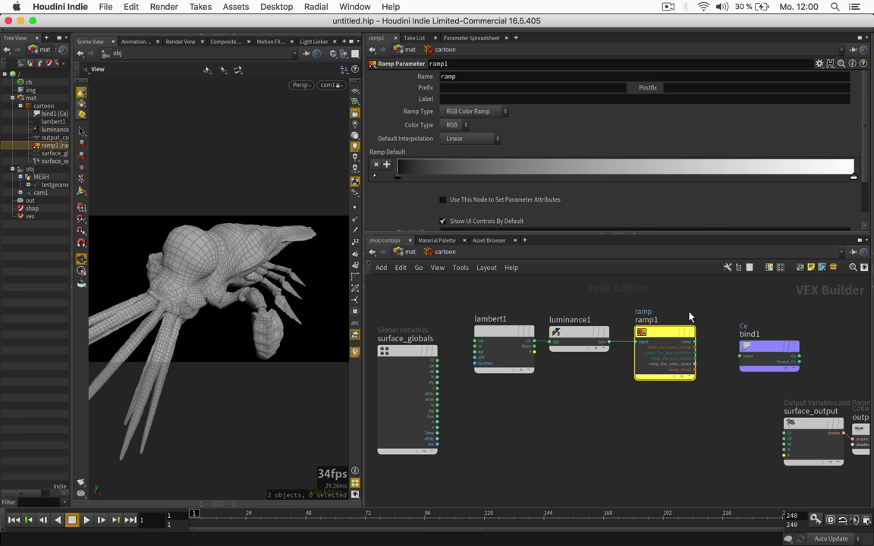
{"action": "left_click_drag", "start_coordinate": [694, 342], "coordinate": [752, 335]}
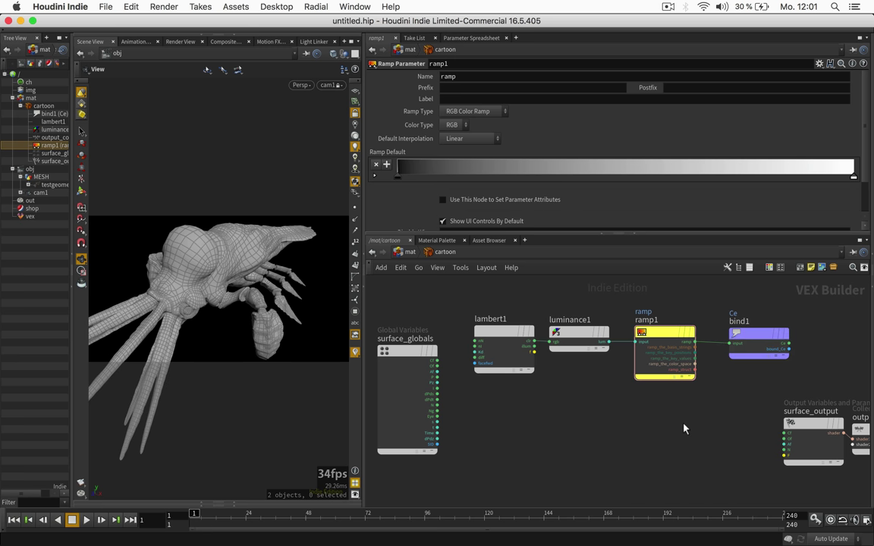
{"action": "left_click", "coordinate": [161, 6]}
{"action": "mouse_move", "coordinate": [156, 21]}
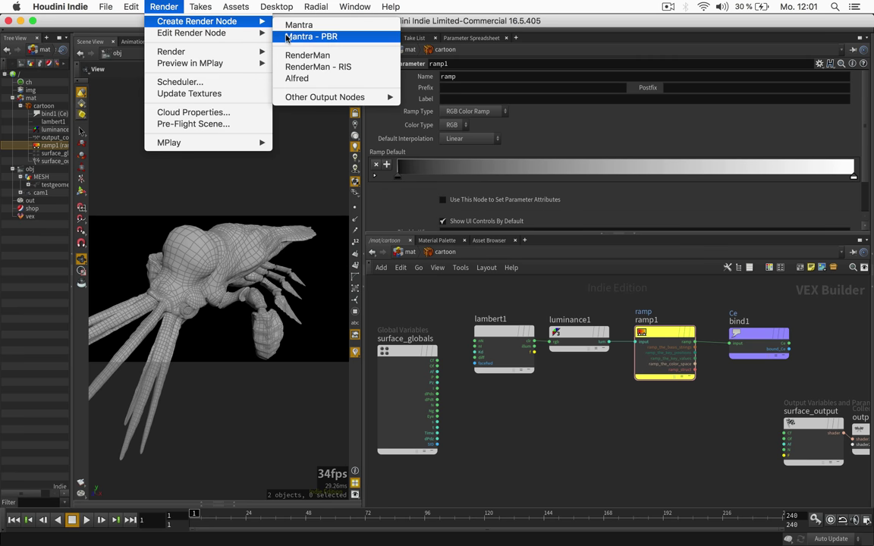
Create a Mantra - PBR node mantra1 and start a live render in a widened Render View
{"action": "left_click", "coordinate": [341, 41]}
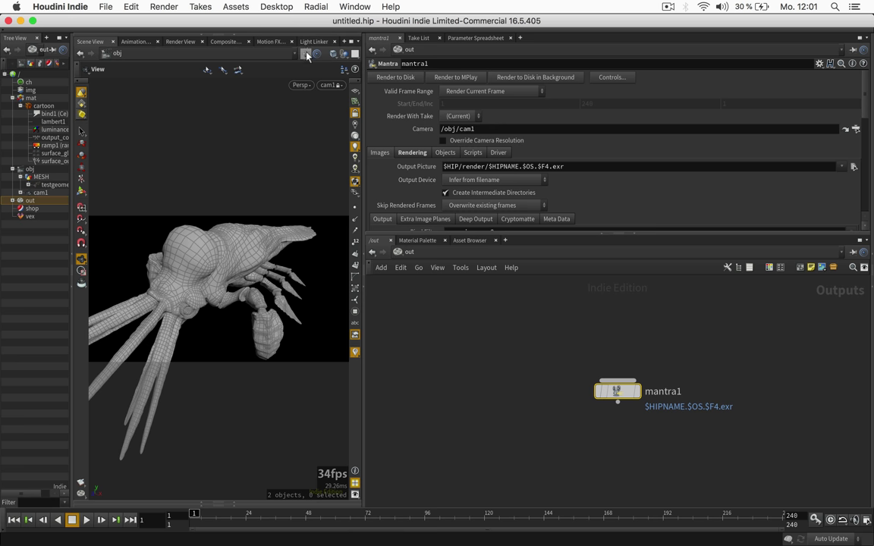
{"action": "left_click", "coordinate": [235, 35]}
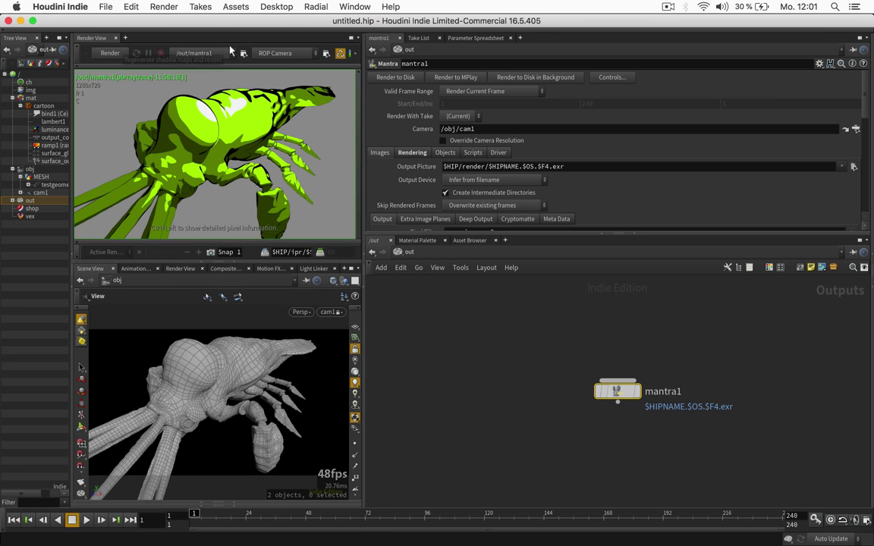
{"action": "left_click_drag", "start_coordinate": [361, 102], "coordinate": [379, 102]}
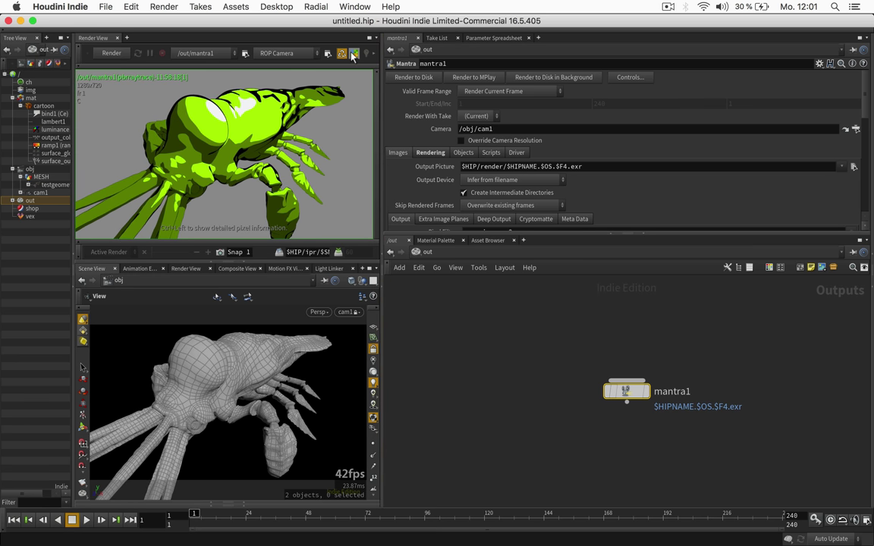
{"action": "left_click", "coordinate": [114, 53]}
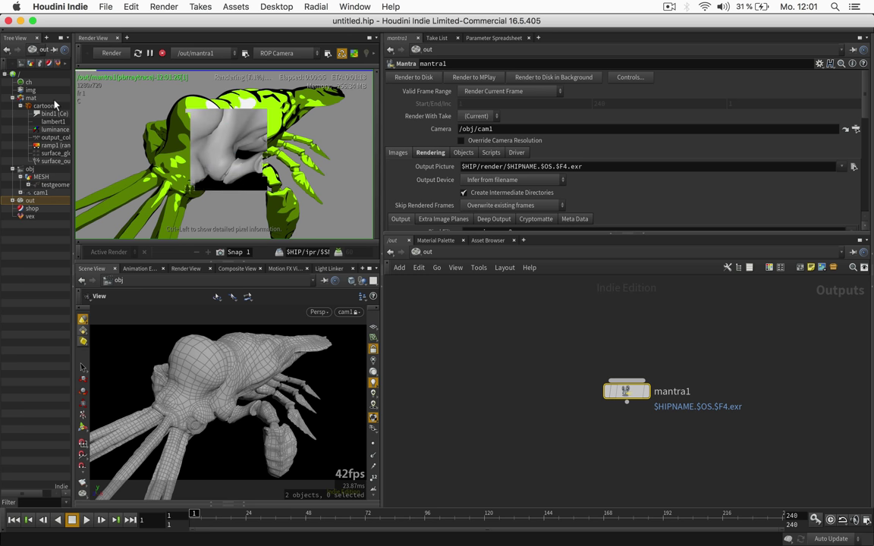
Assign the cartoon material to the Squab geometry and confirm MESH's Material is /mat/cartoon
{"action": "left_click_drag", "start_coordinate": [55, 105], "coordinate": [41, 183]}
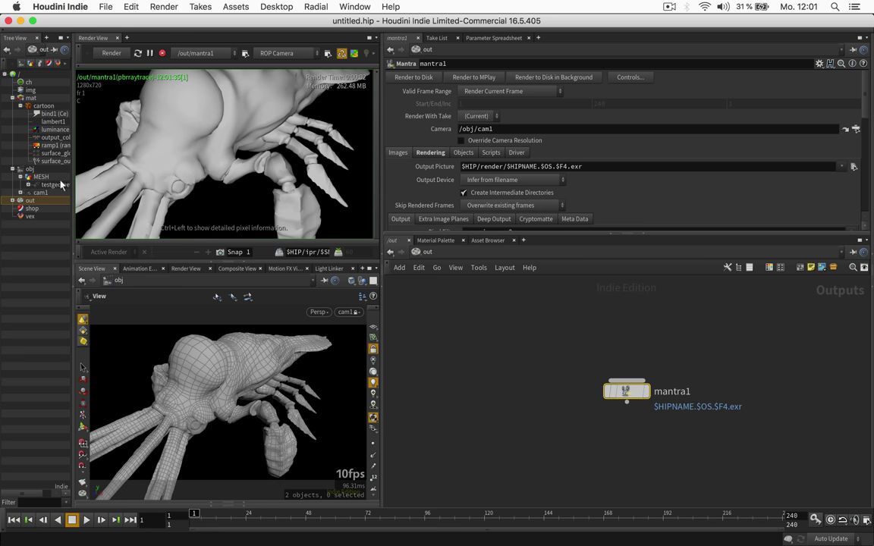
{"action": "left_click", "coordinate": [41, 176]}
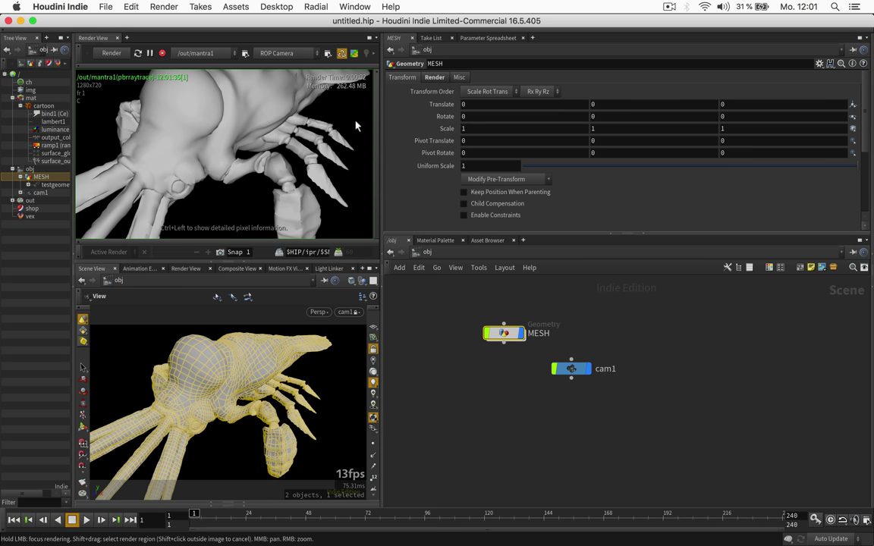
{"action": "left_click", "coordinate": [434, 77]}
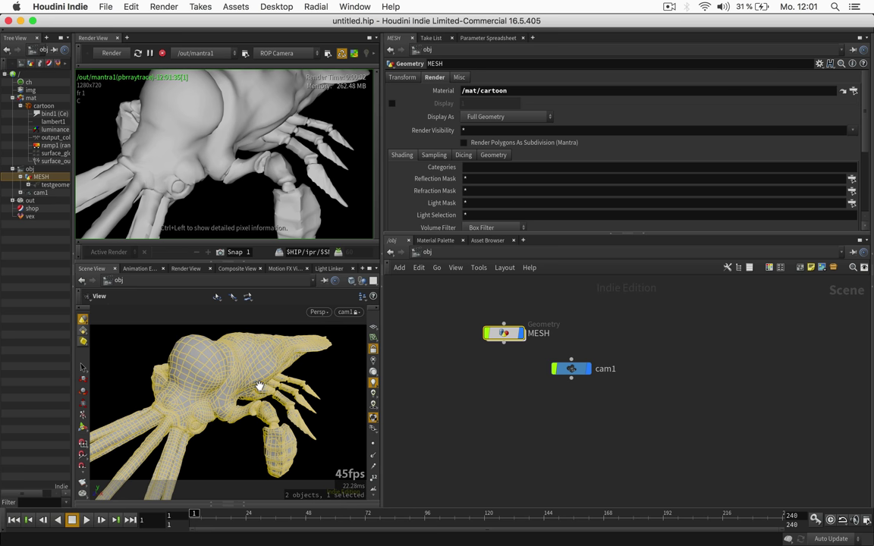
{"action": "left_click_drag", "start_coordinate": [259, 384], "coordinate": [226, 395]}
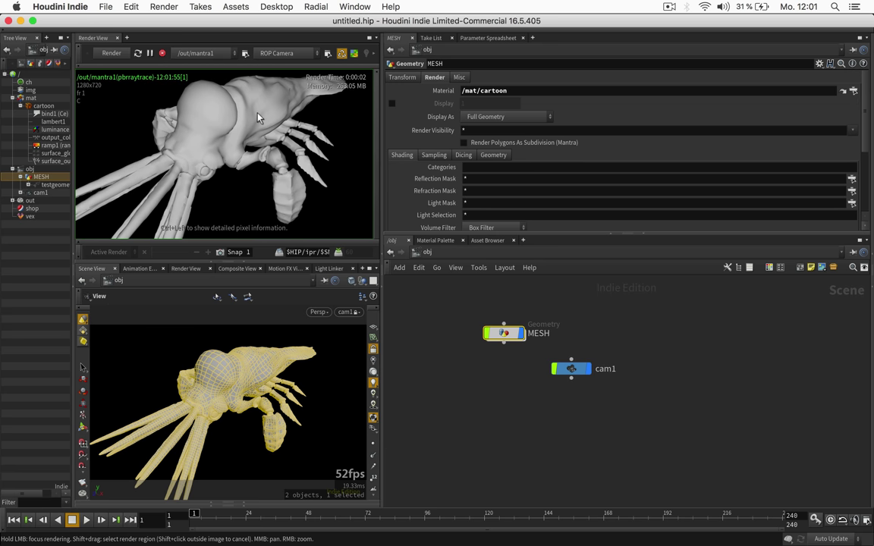
Set the cartoon ramp to Constant interpolation with the white key moved to about 0.33
{"action": "left_click", "coordinate": [55, 106]}
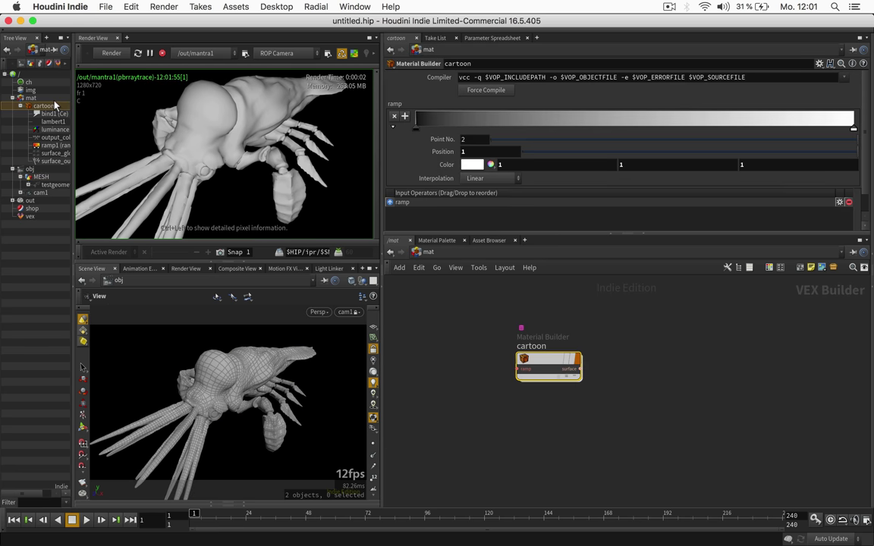
{"action": "left_click", "coordinate": [415, 128]}
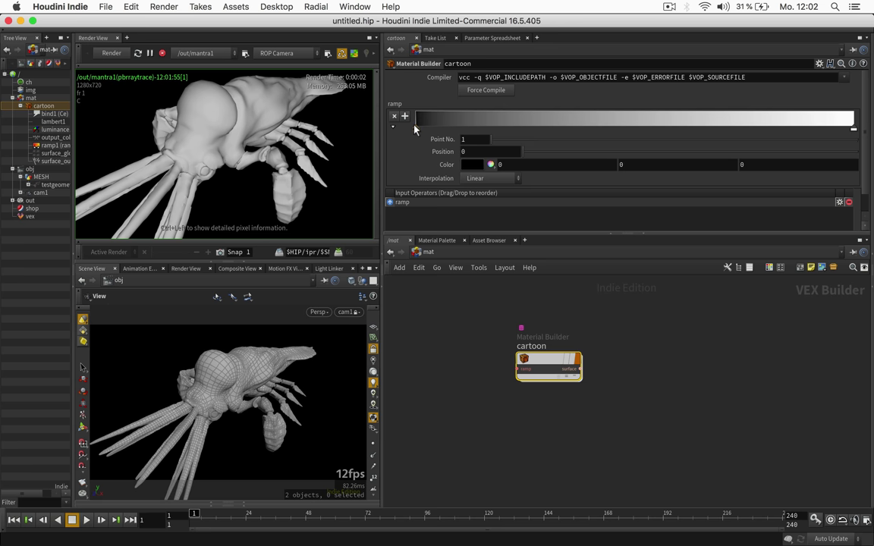
{"action": "left_click", "coordinate": [479, 178]}
{"action": "left_click", "coordinate": [479, 190]}
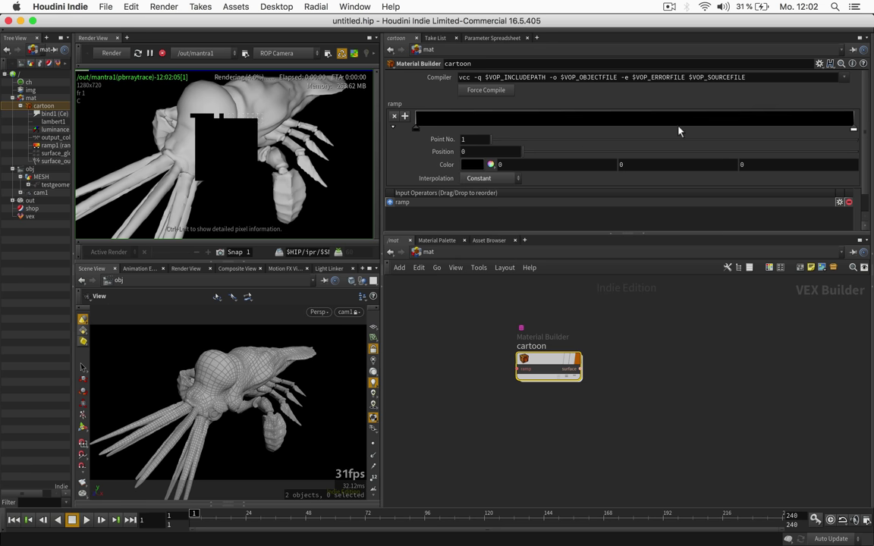
{"action": "left_click_drag", "start_coordinate": [850, 129], "coordinate": [615, 129]}
{"action": "left_click", "coordinate": [479, 177]}
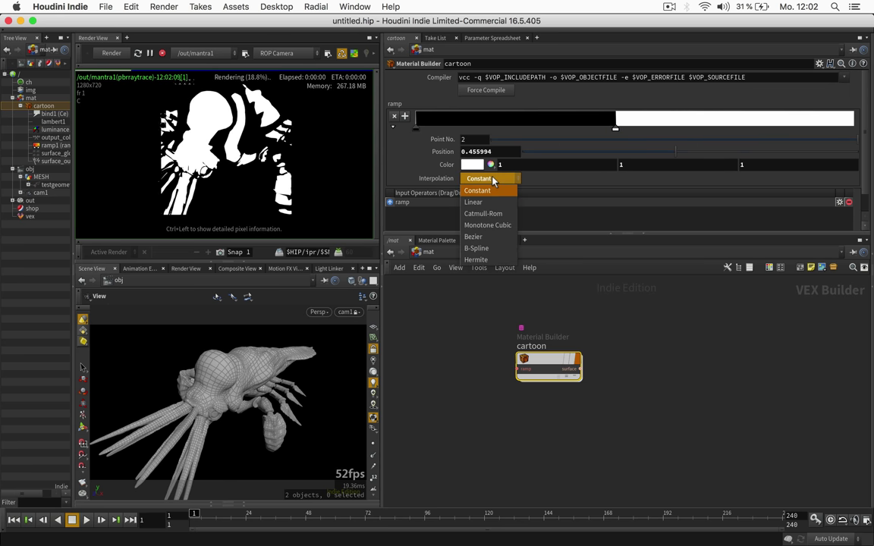
{"action": "left_click", "coordinate": [483, 177]}
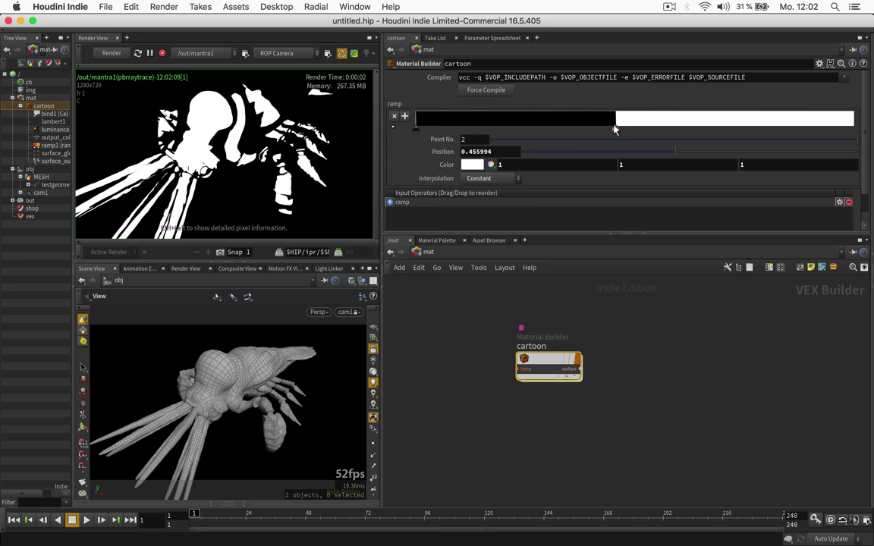
{"action": "left_click_drag", "start_coordinate": [615, 129], "coordinate": [558, 129]}
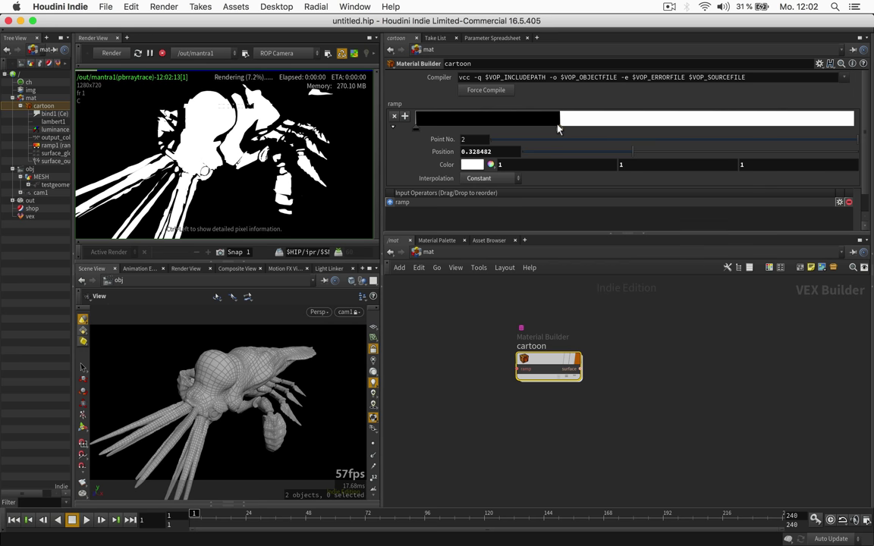
Make the ramp's lit key yellow-green
{"action": "double_click", "coordinate": [557, 130]}
{"action": "left_click", "coordinate": [702, 90]}
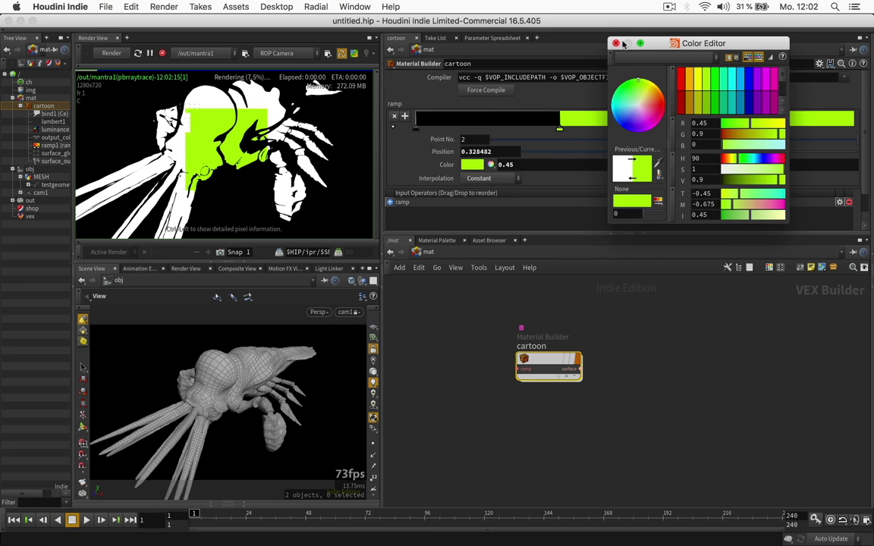
{"action": "left_click", "coordinate": [616, 43]}
Make the shadow key dark green and move the colour split to about 0.25
{"action": "left_click", "coordinate": [414, 128]}
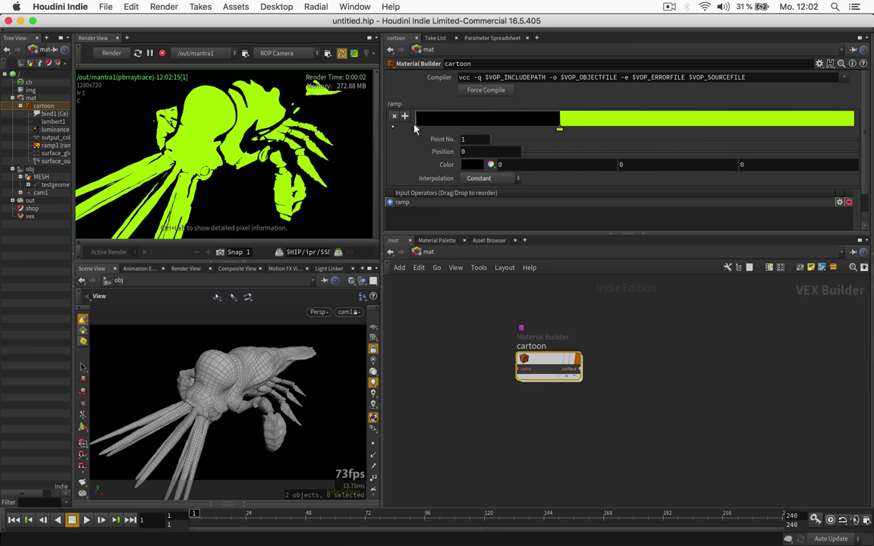
{"action": "left_click", "coordinate": [491, 164]}
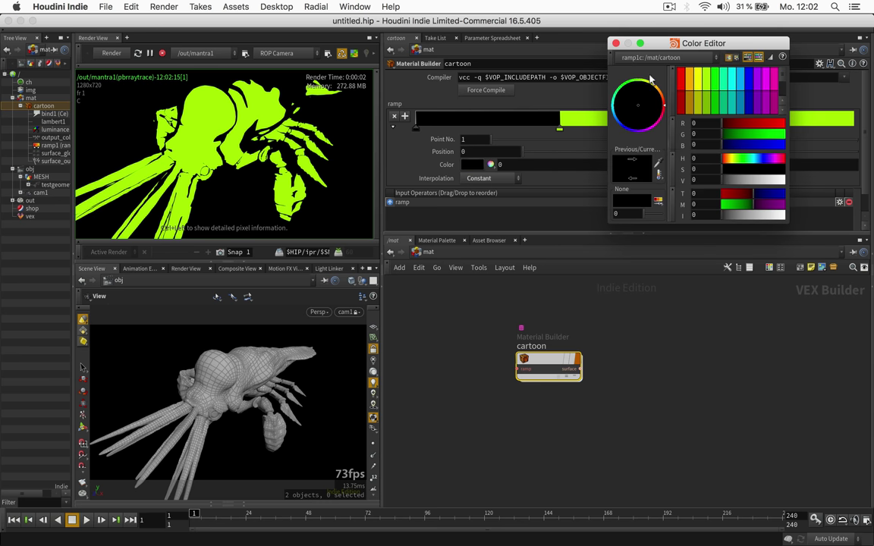
{"action": "left_click", "coordinate": [706, 83]}
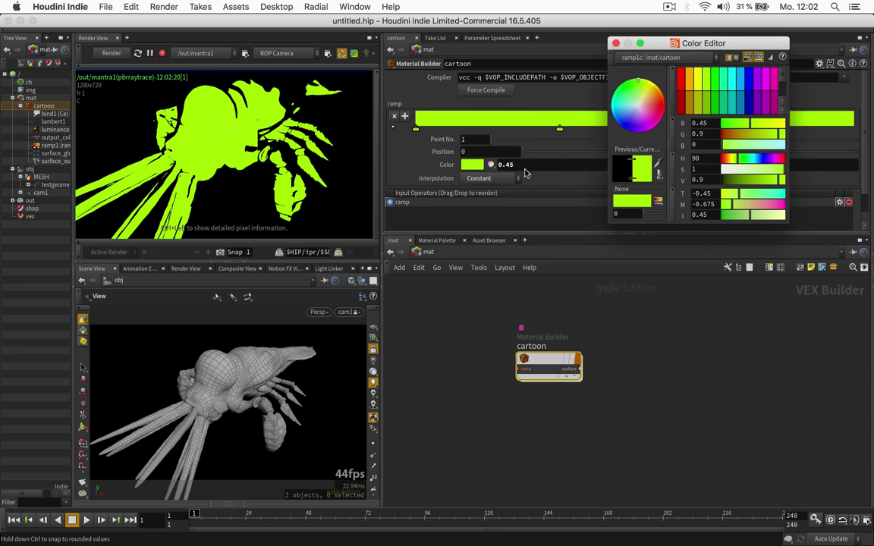
{"action": "left_click", "coordinate": [738, 178]}
{"action": "left_click_drag", "start_coordinate": [738, 179], "coordinate": [730, 178]}
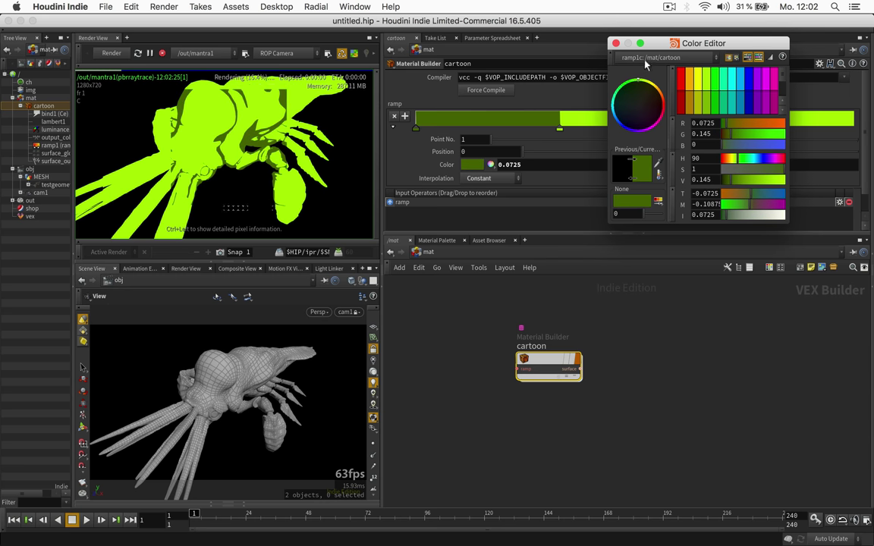
{"action": "left_click", "coordinate": [613, 43]}
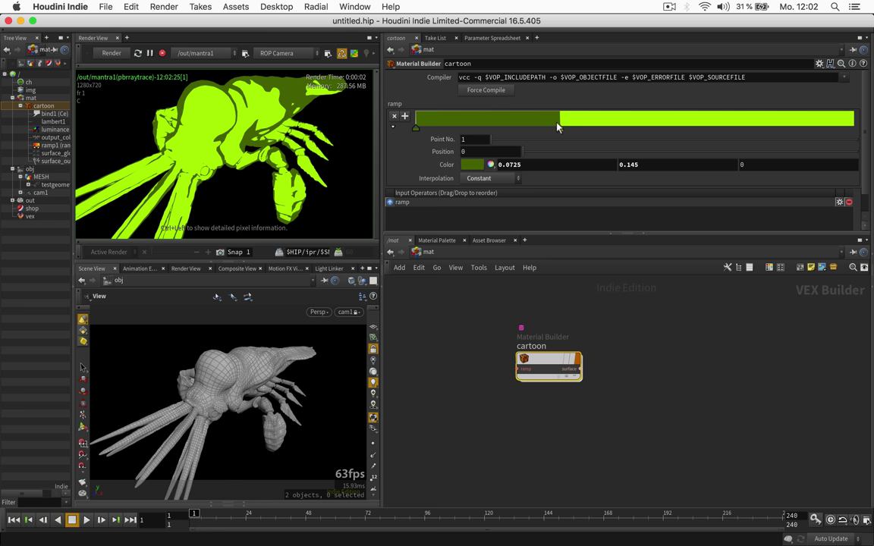
{"action": "left_click_drag", "start_coordinate": [559, 126], "coordinate": [526, 126]}
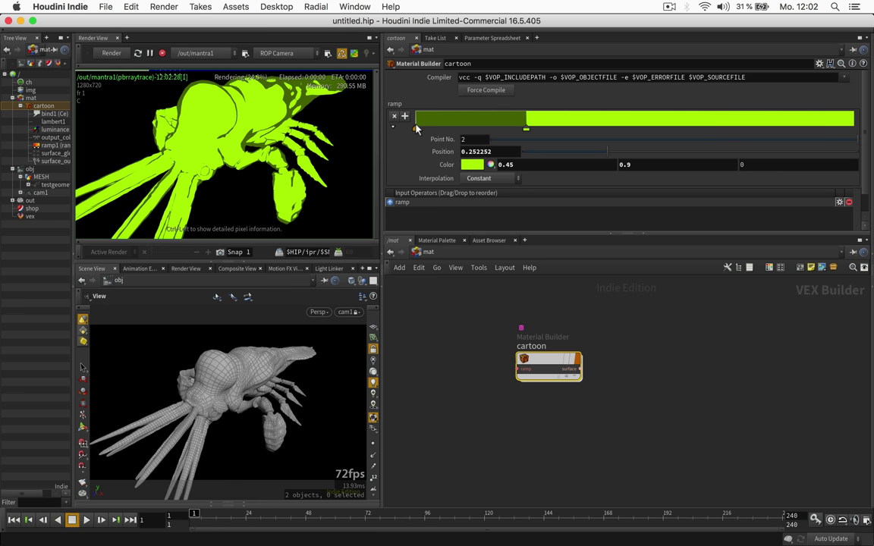
{"action": "mouse_move", "coordinate": [416, 127]}
{"action": "left_mouse_down"}
{"action": "mouse_move", "coordinate": [456, 130]}
{"action": "mouse_move", "coordinate": [402, 125]}
{"action": "mouse_move", "coordinate": [425, 131]}
{"action": "left_mouse_up"}
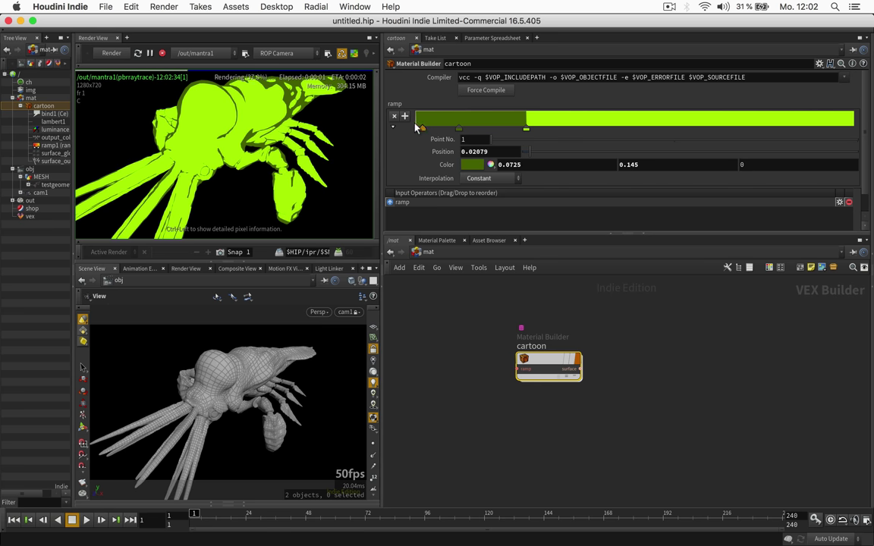
Move the first ramp key to 0 and darken its colour
{"action": "left_click_drag", "start_coordinate": [416, 128], "coordinate": [412, 127]}
{"action": "left_click", "coordinate": [470, 166]}
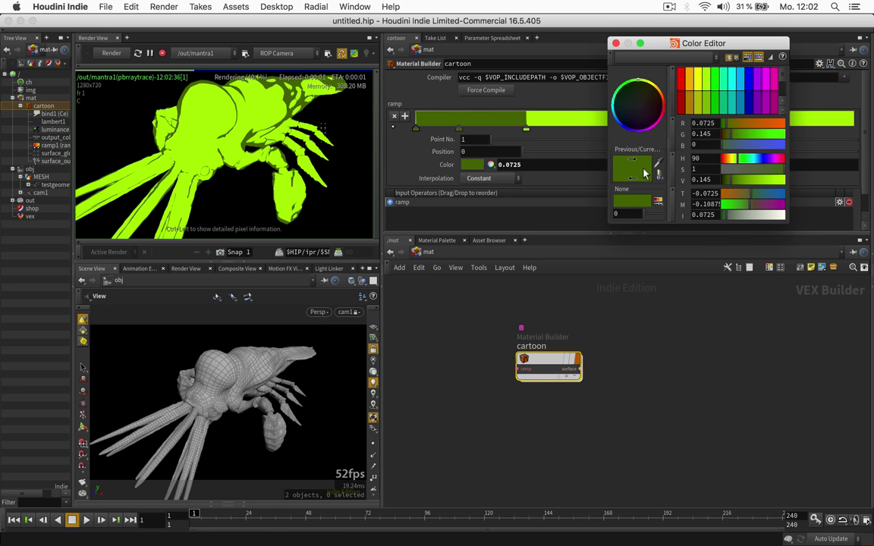
{"action": "left_click", "coordinate": [725, 180]}
{"action": "left_click", "coordinate": [724, 179]}
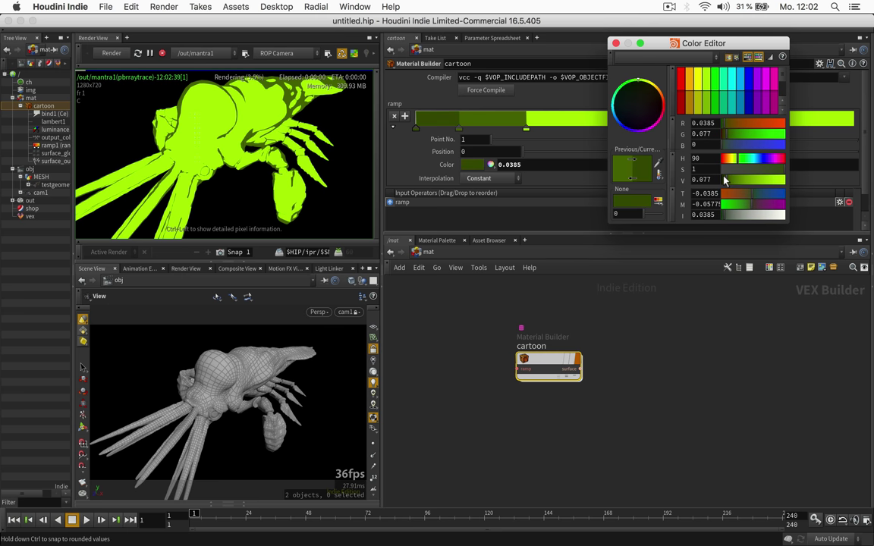
{"action": "left_click", "coordinate": [615, 43]}
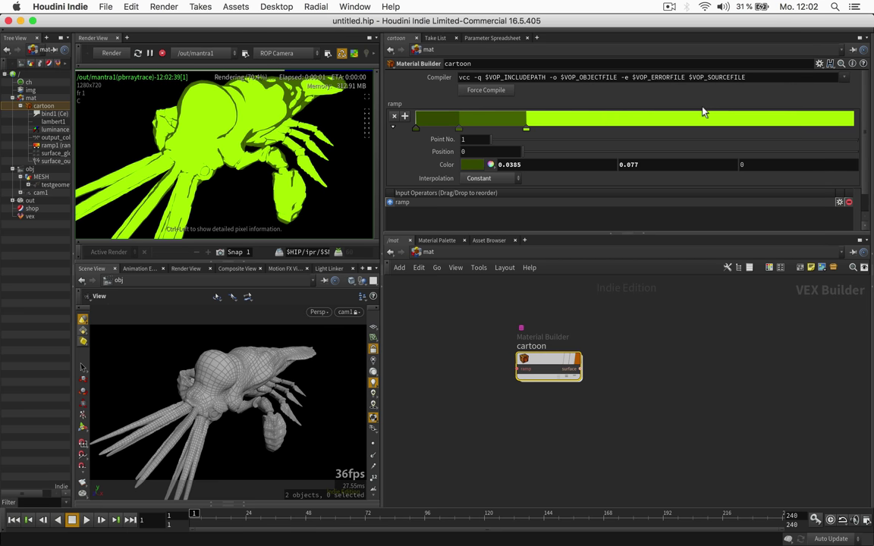
Add a near-white 0.9 highlight key at about 0.82, then return to the object network
{"action": "left_click", "coordinate": [773, 120]}
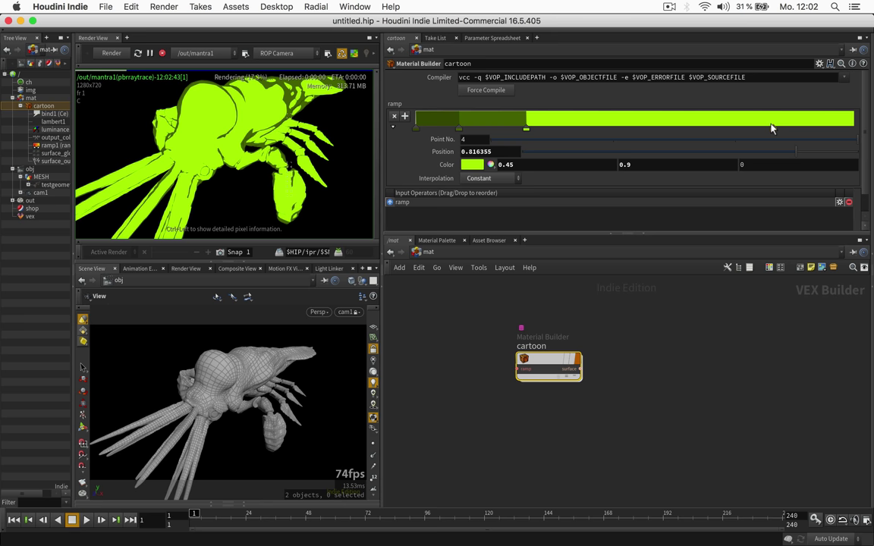
{"action": "double_click", "coordinate": [771, 129]}
{"action": "left_click_drag", "start_coordinate": [770, 168], "coordinate": [723, 168]}
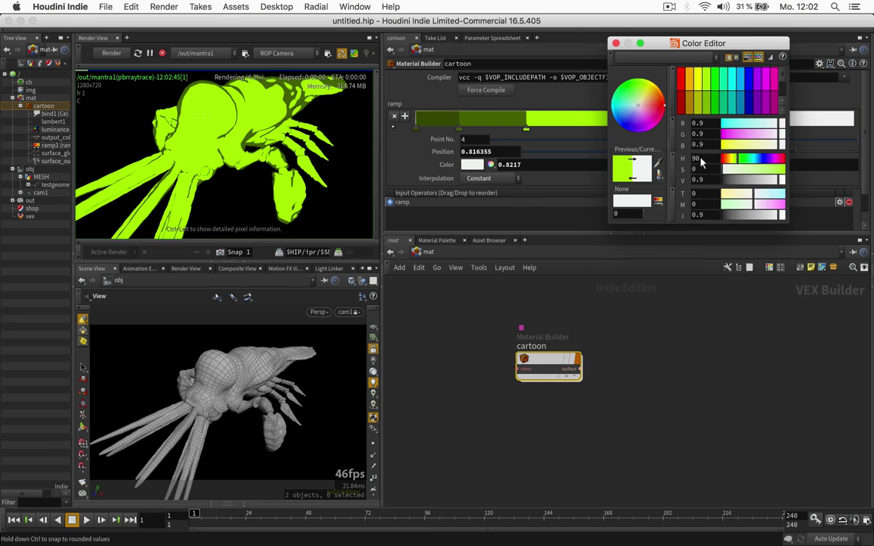
{"action": "left_click", "coordinate": [615, 43]}
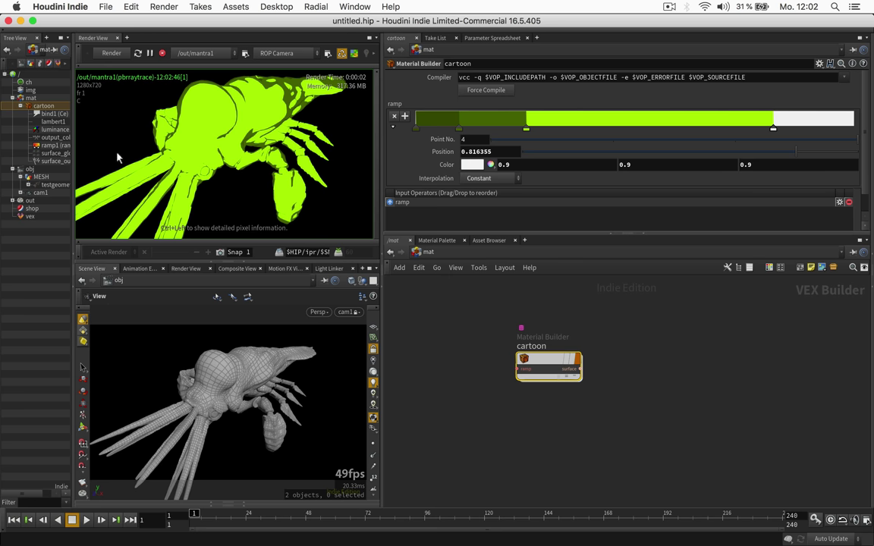
{"action": "left_click", "coordinate": [54, 166]}
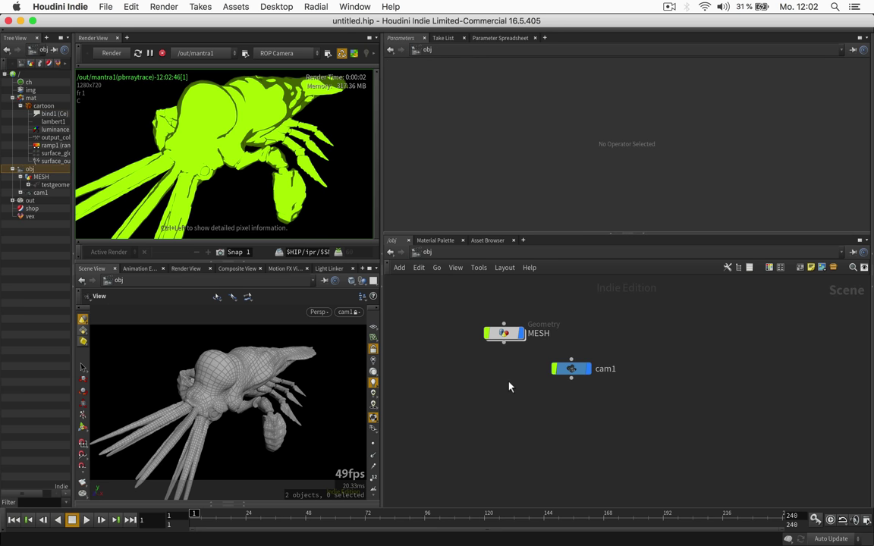
Create a point light hlight1 and position it at X 1, Y 2
{"action": "key", "text": "Tab"}
{"action": "type", "text": "light"}
{"action": "key", "text": "Return"}
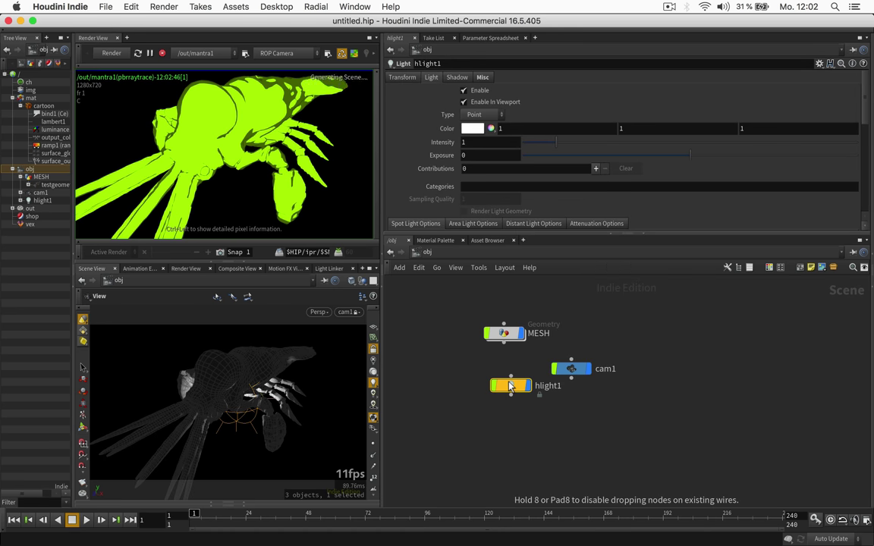
{"action": "left_click", "coordinate": [402, 77]}
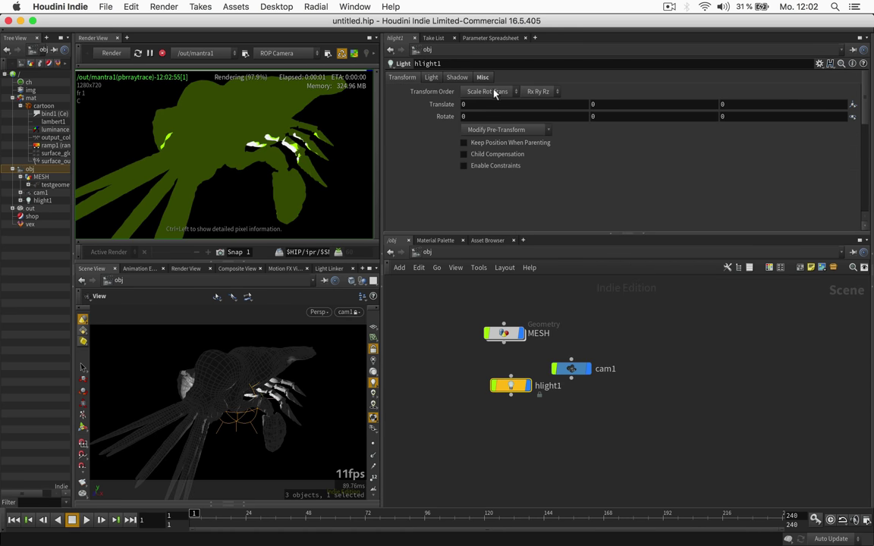
{"action": "left_click", "coordinate": [597, 104]}
{"action": "type", "text": "2"}
{"action": "key", "text": "Return"}
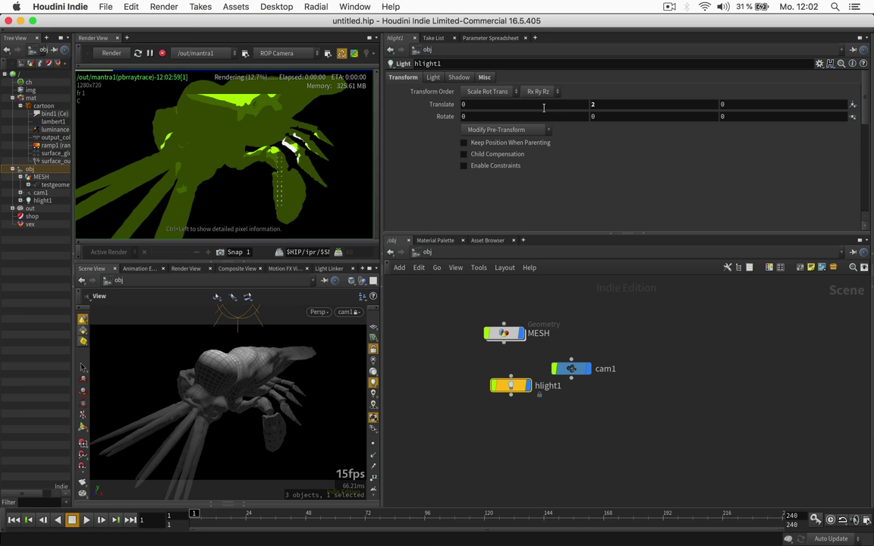
{"action": "left_click", "coordinate": [543, 105]}
{"action": "type", "text": "1"}
{"action": "key", "text": "Return"}
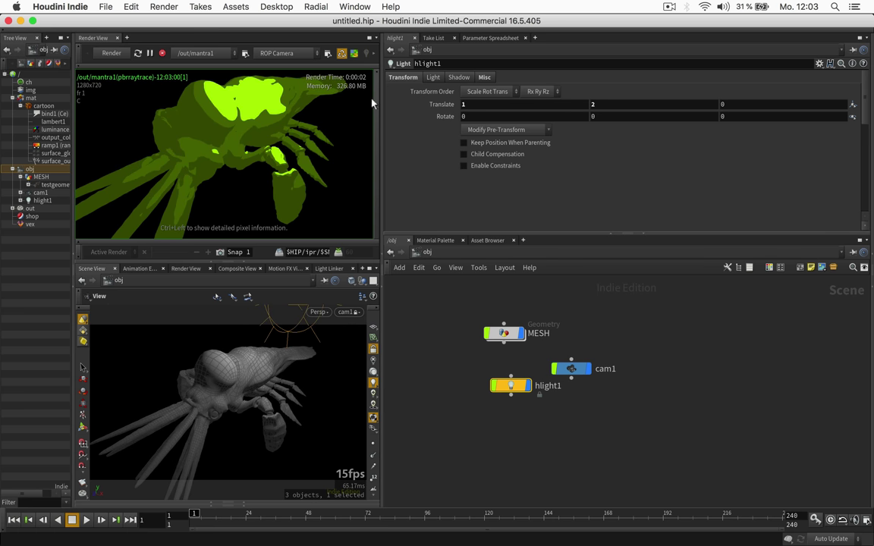
Set the light's intensity to 2, then select the cartoon material again
{"action": "left_click", "coordinate": [432, 77]}
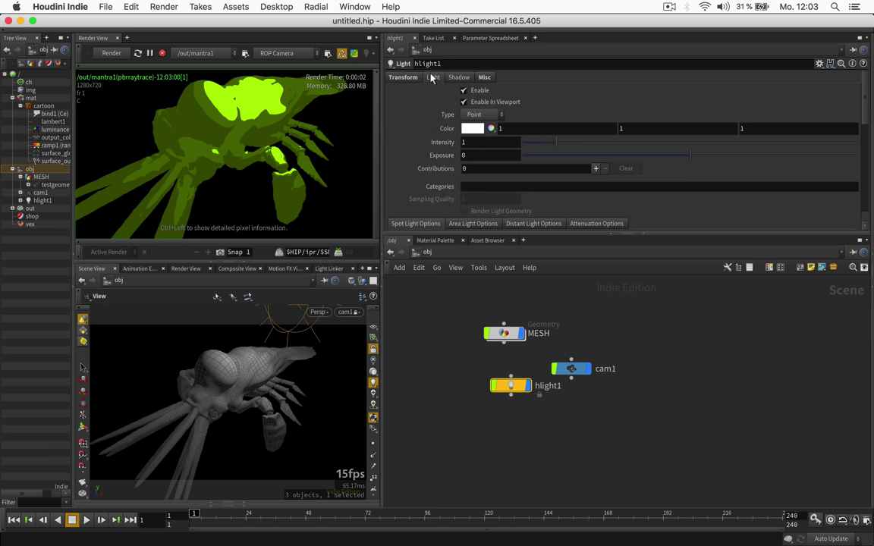
{"action": "left_click", "coordinate": [481, 144]}
{"action": "type", "text": "2"}
{"action": "key", "text": "Return"}
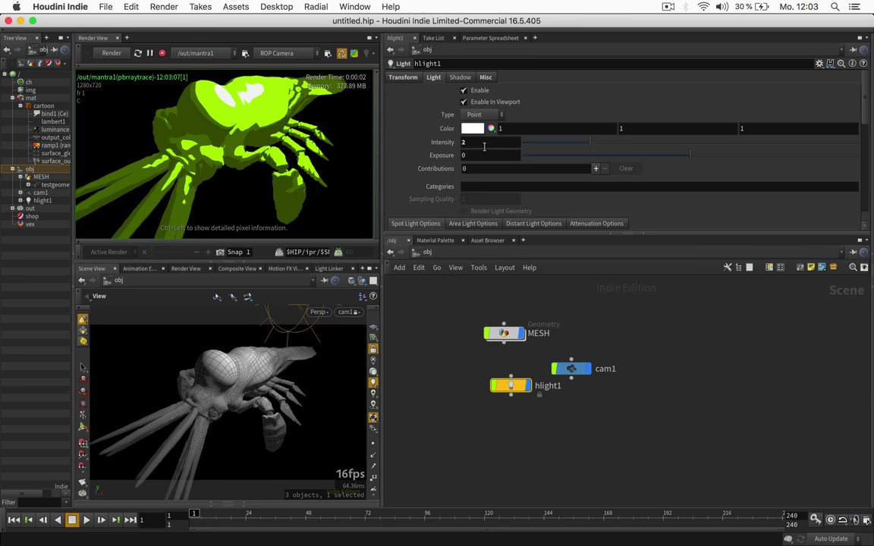
{"action": "left_click", "coordinate": [46, 106]}
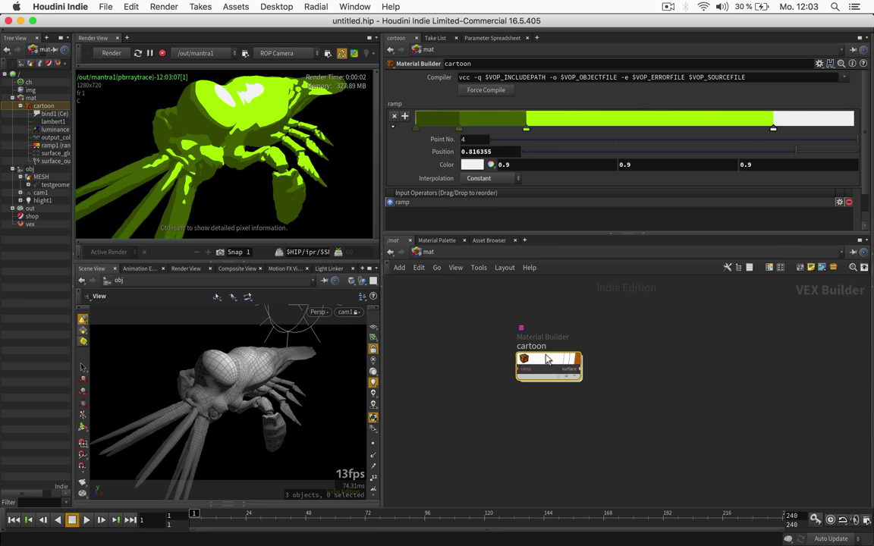
Inside the cartoon material, add a Normalize node fed by the eye direction output
{"action": "mouse_move", "coordinate": [552, 363]}
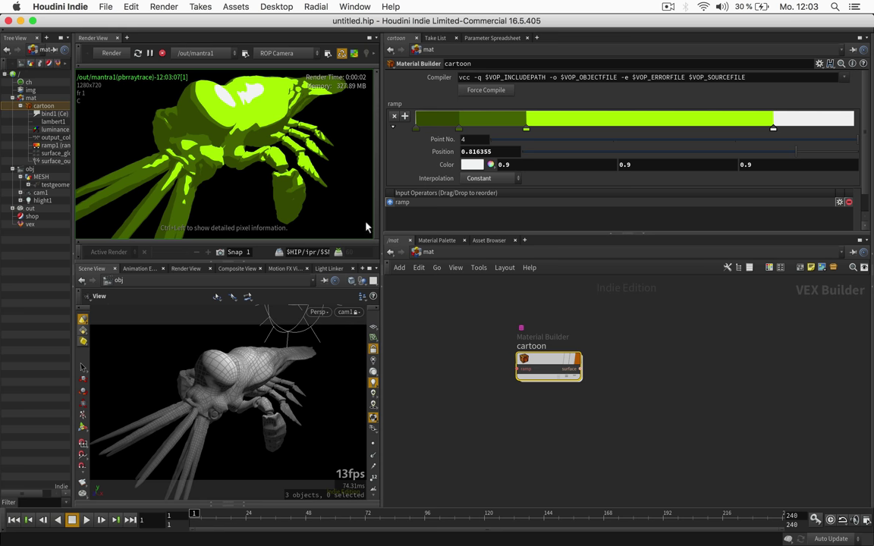
{"action": "double_click", "coordinate": [548, 363]}
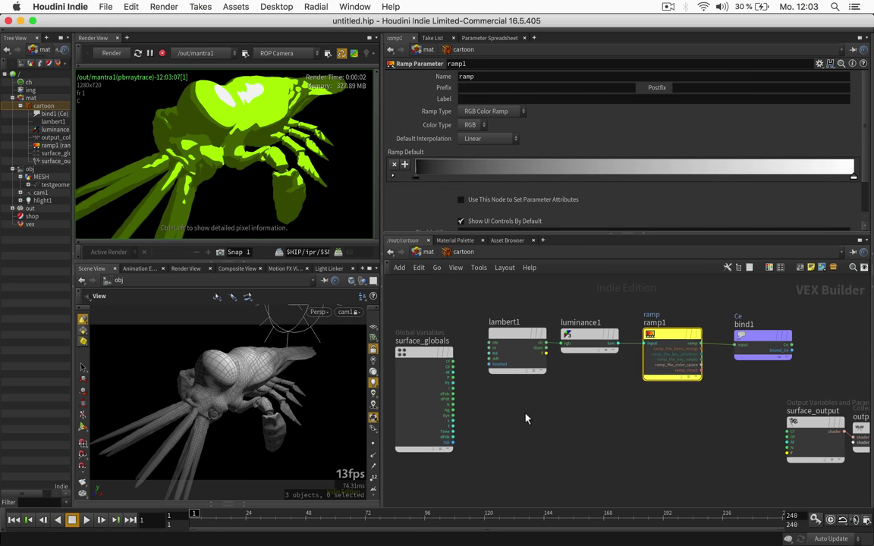
{"action": "left_click", "coordinate": [454, 387]}
{"action": "key", "text": "Tab"}
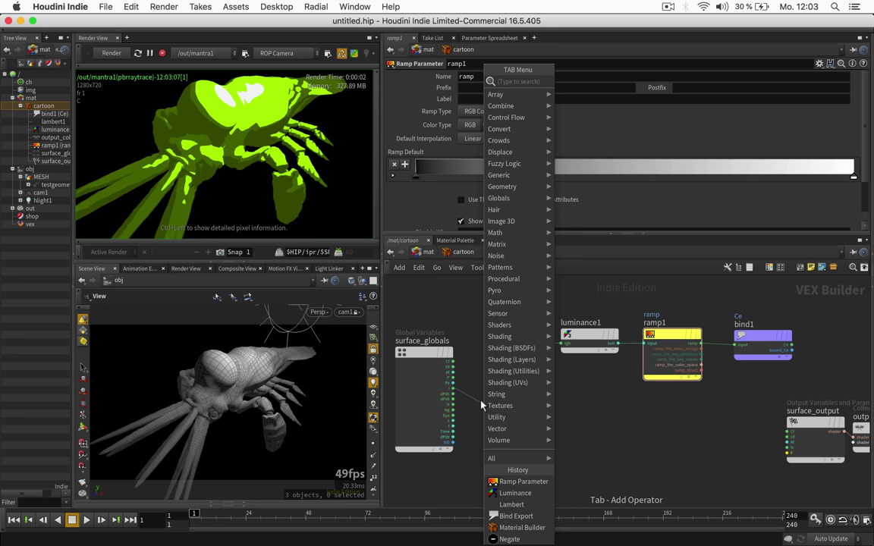
{"action": "type", "text": "normal"}
{"action": "key", "text": "Return"}
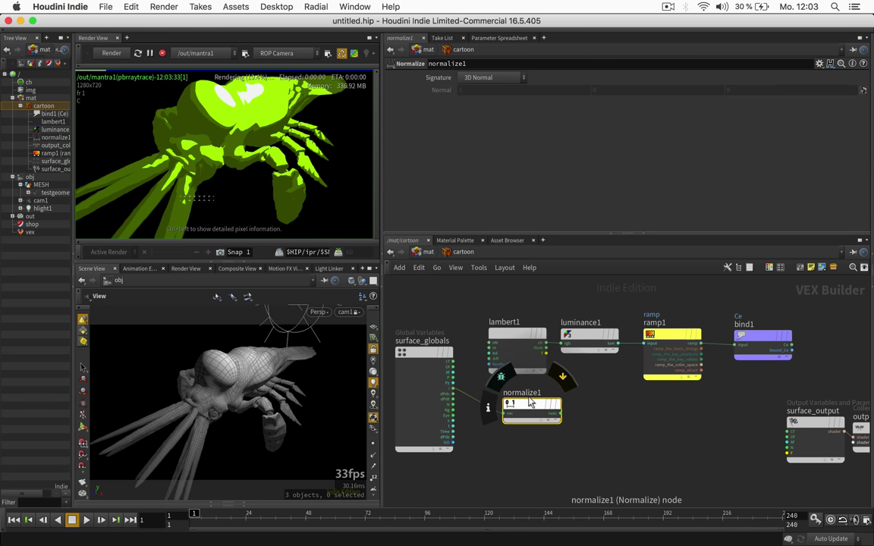
{"action": "left_click_drag", "start_coordinate": [530, 403], "coordinate": [513, 399]}
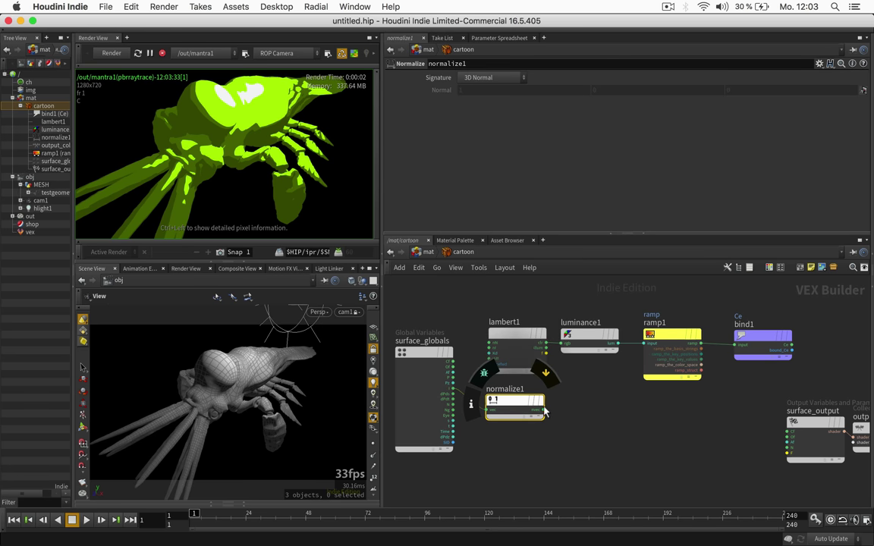
Add a Negate node after normalize1 and connect the surface normal into normalize1
{"action": "left_click", "coordinate": [542, 411]}
{"action": "key", "text": "Tab"}
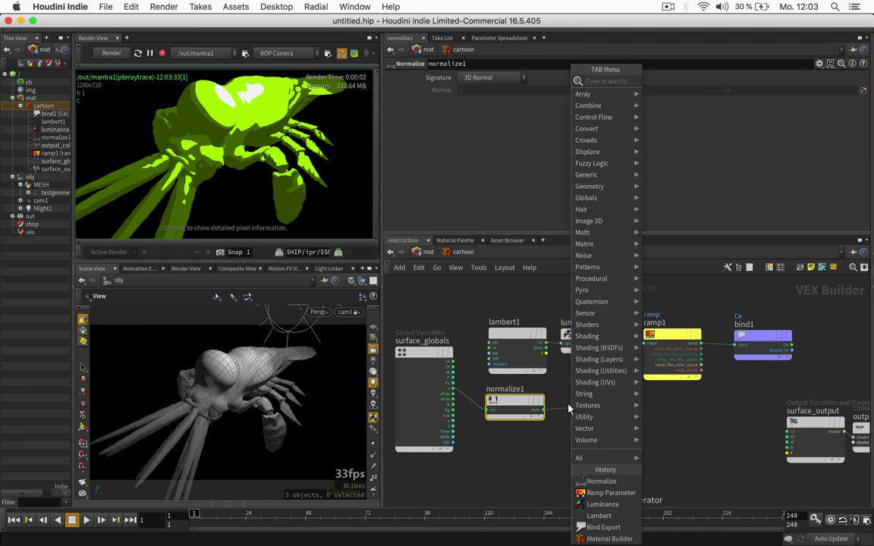
{"action": "type", "text": "negate"}
{"action": "key", "text": "Return"}
{"action": "left_click", "coordinate": [614, 408]}
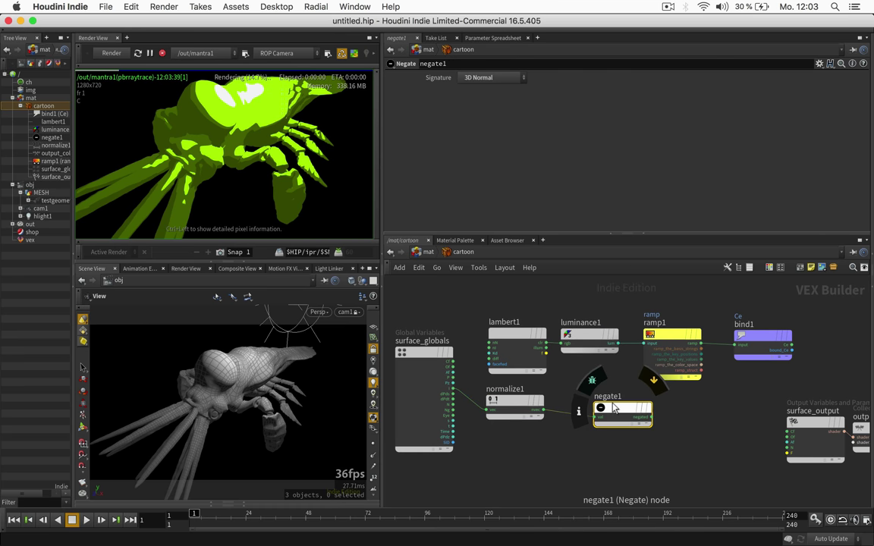
{"action": "left_click_drag", "start_coordinate": [614, 408], "coordinate": [580, 400]}
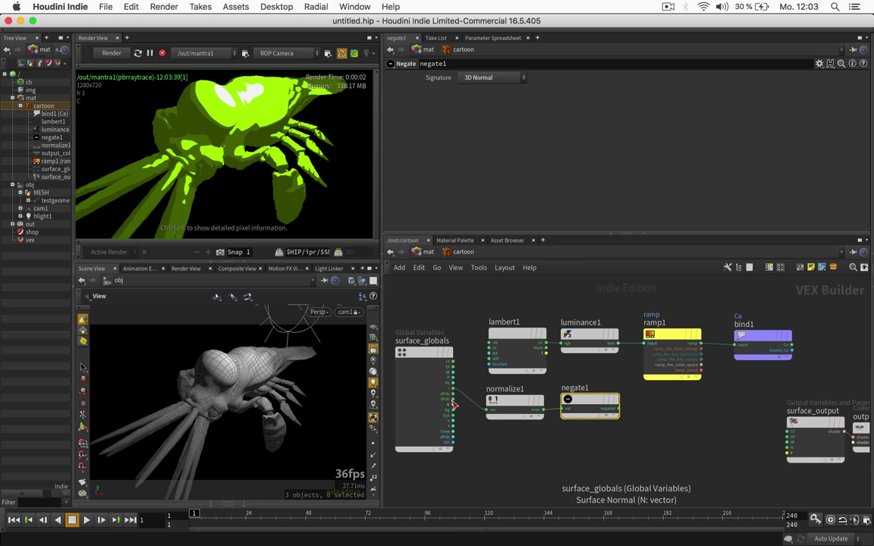
{"action": "left_click_drag", "start_coordinate": [454, 405], "coordinate": [488, 409]}
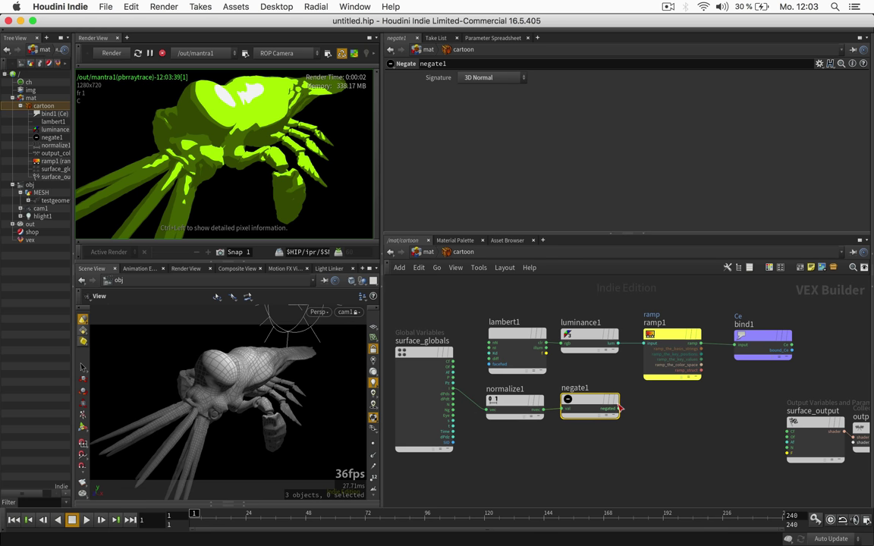
Add a Dot Product node after negate1 with the surface normal N in its second input
{"action": "key", "text": "Tab"}
{"action": "type", "text": "f"}
{"action": "key", "text": "BackSpace"}
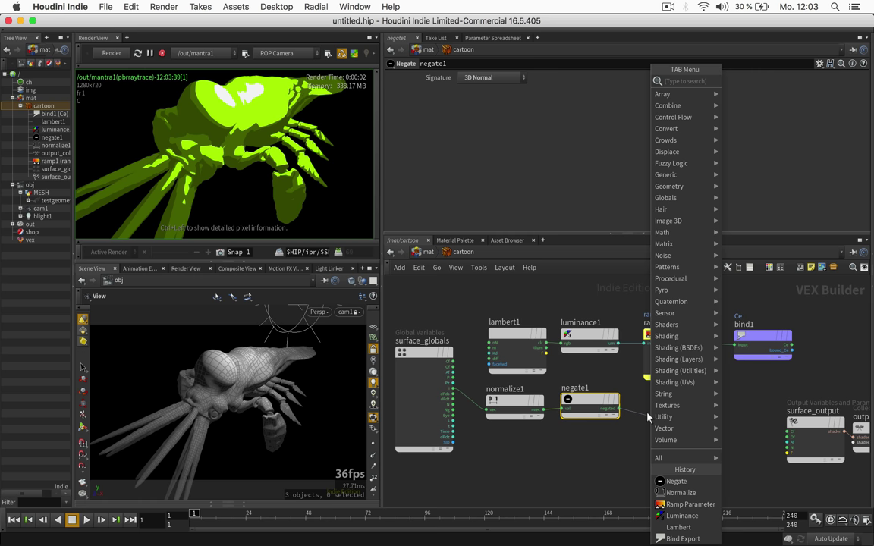
{"action": "type", "text": "dot"}
{"action": "key", "text": "Return"}
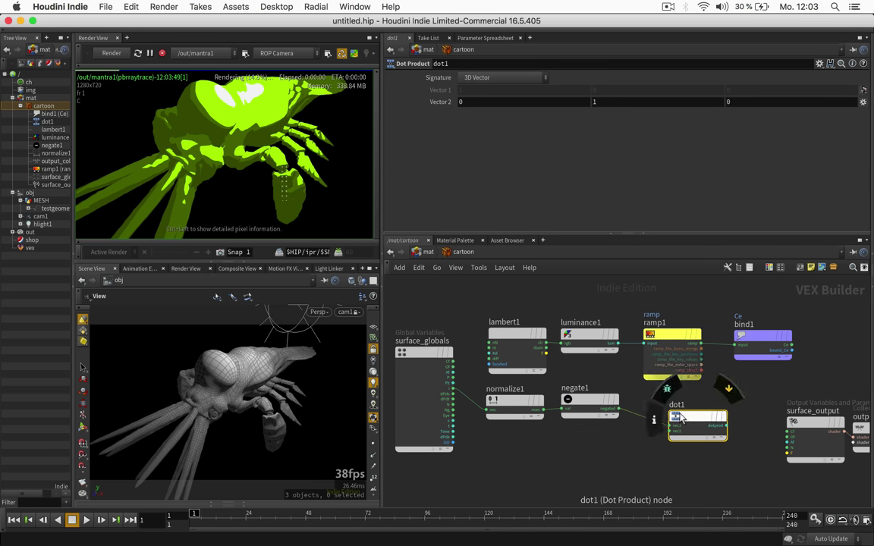
{"action": "left_click_drag", "start_coordinate": [686, 421], "coordinate": [659, 424]}
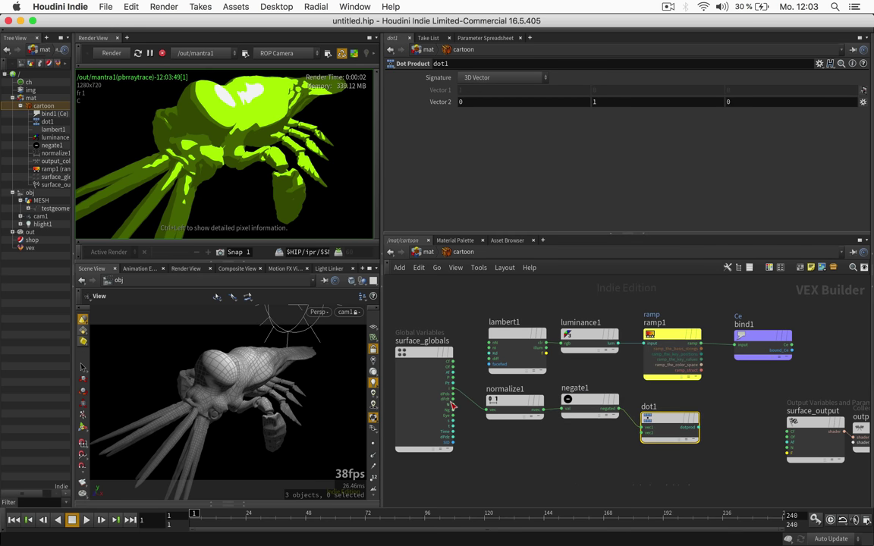
{"action": "left_click_drag", "start_coordinate": [453, 406], "coordinate": [646, 432]}
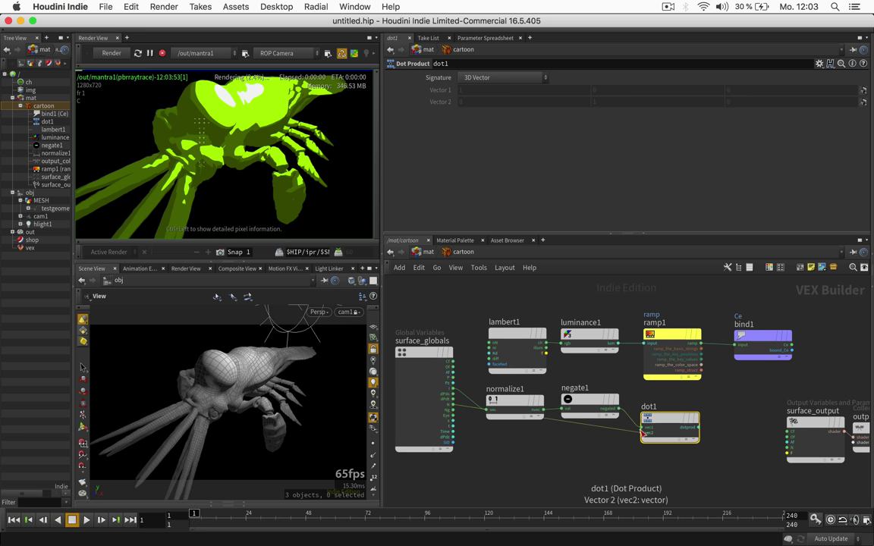
{"action": "left_click_drag", "start_coordinate": [419, 354], "coordinate": [422, 391]}
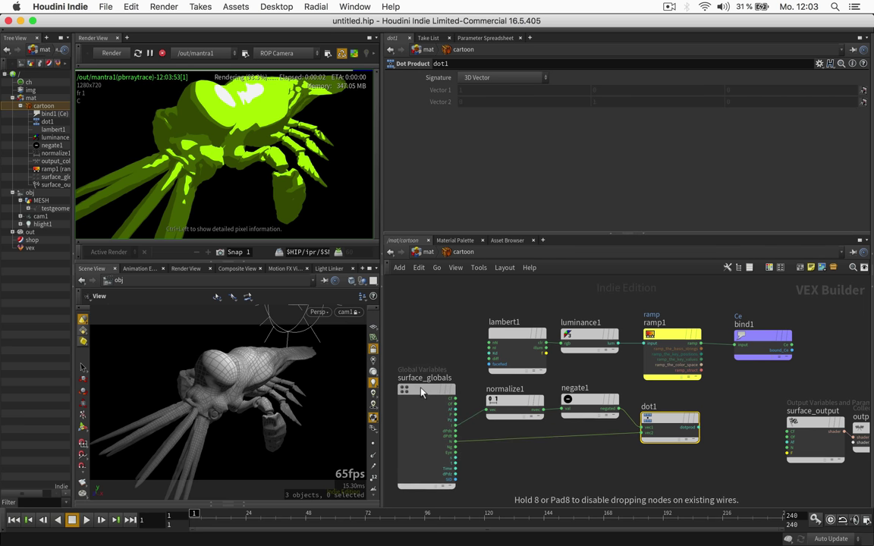
{"action": "left_click_drag", "start_coordinate": [737, 458], "coordinate": [713, 458]}
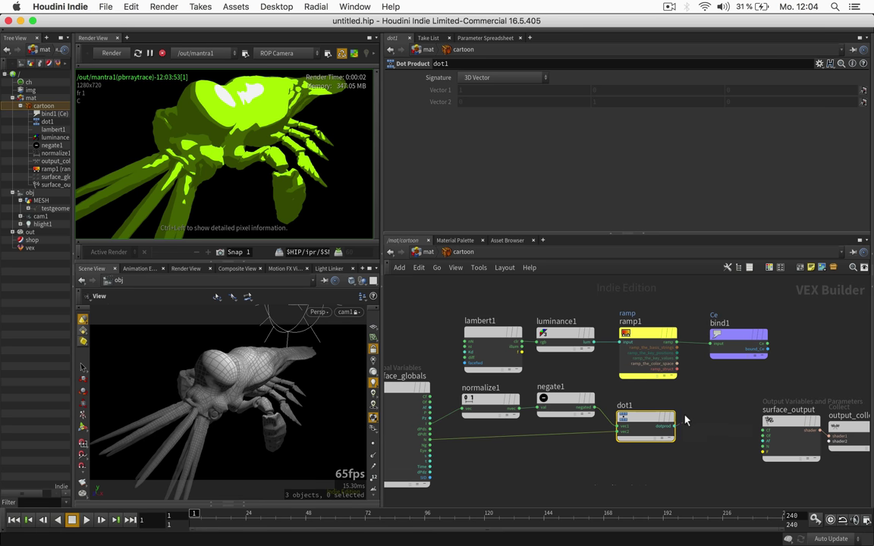
Add a Float to Vector node after dot1 and wire its output into bind1
{"action": "key", "text": "Tab"}
{"action": "type", "text": "floattov"}
{"action": "key", "text": "Return"}
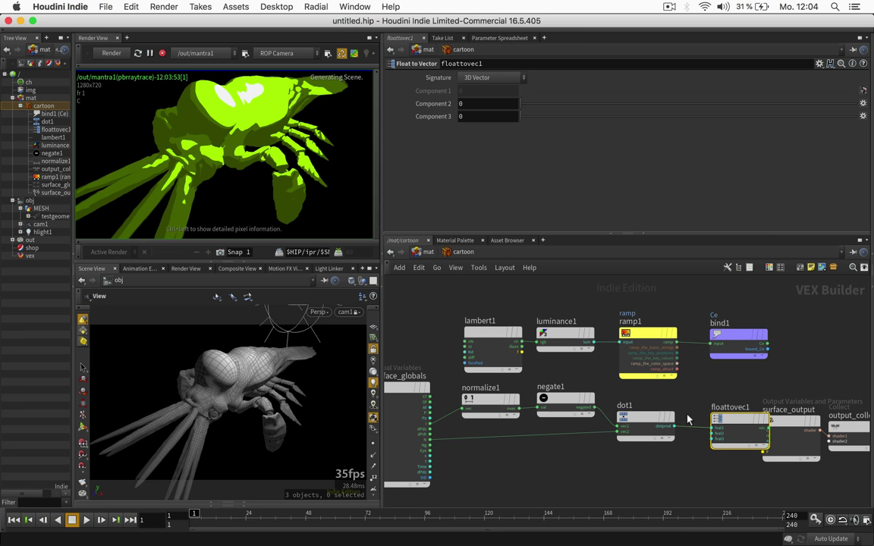
{"action": "left_click", "coordinate": [709, 414]}
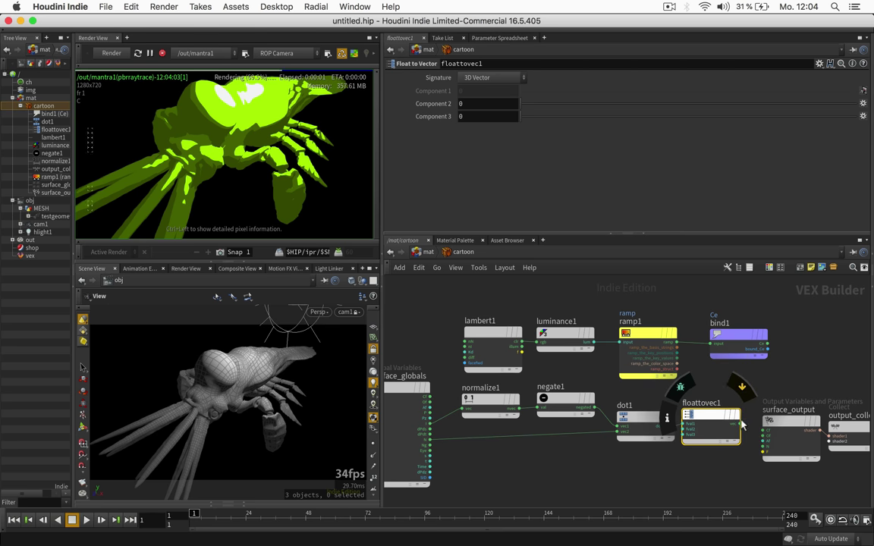
{"action": "left_click", "coordinate": [737, 422]}
{"action": "left_click", "coordinate": [711, 342]}
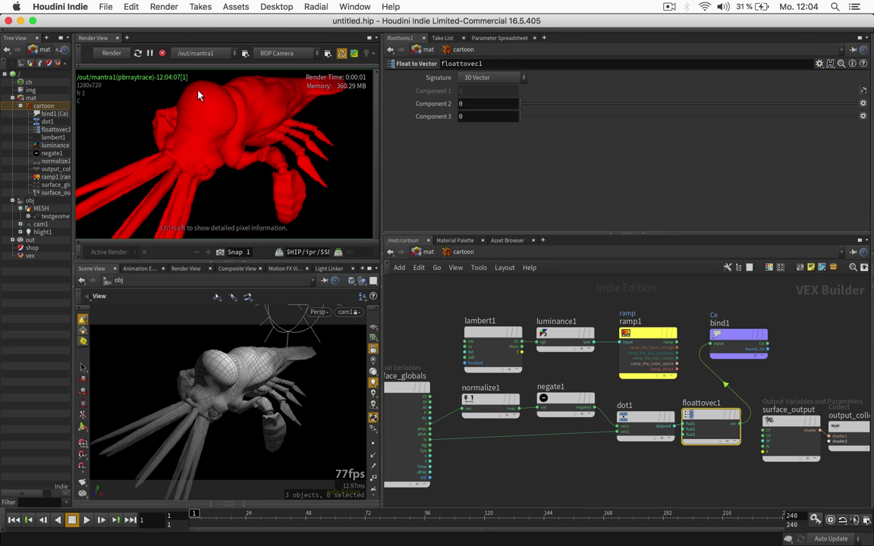
{"action": "mouse_move", "coordinate": [707, 414]}
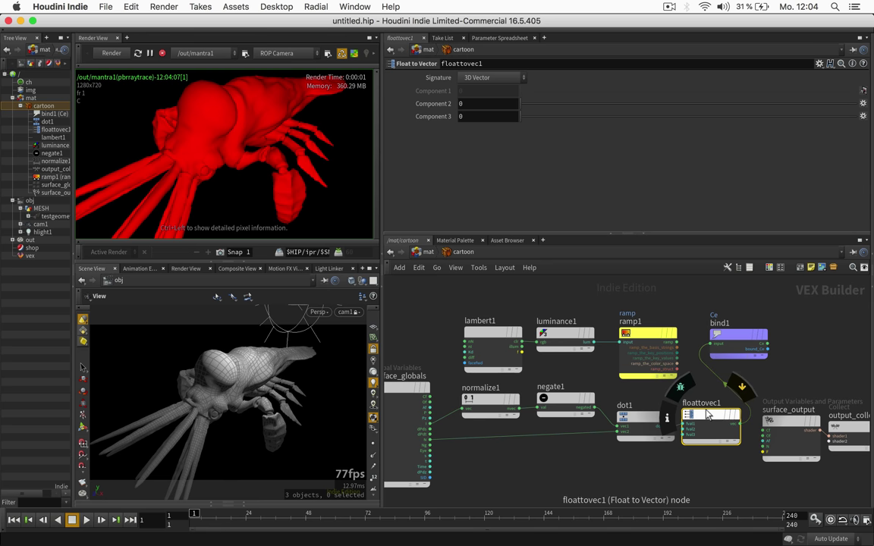
Replace floattovec1 with a Compare node on the dot1 wire, cutting its link to bind1
{"action": "key", "text": "Delete"}
{"action": "key", "text": "Tab"}
{"action": "type", "text": "c"}
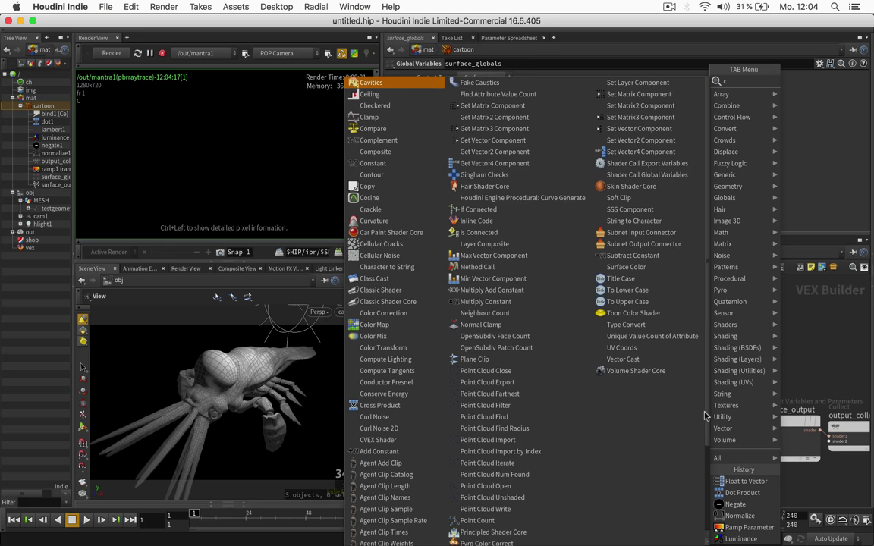
{"action": "type", "text": "omp"}
{"action": "key", "text": "Return"}
{"action": "left_click", "coordinate": [708, 417]}
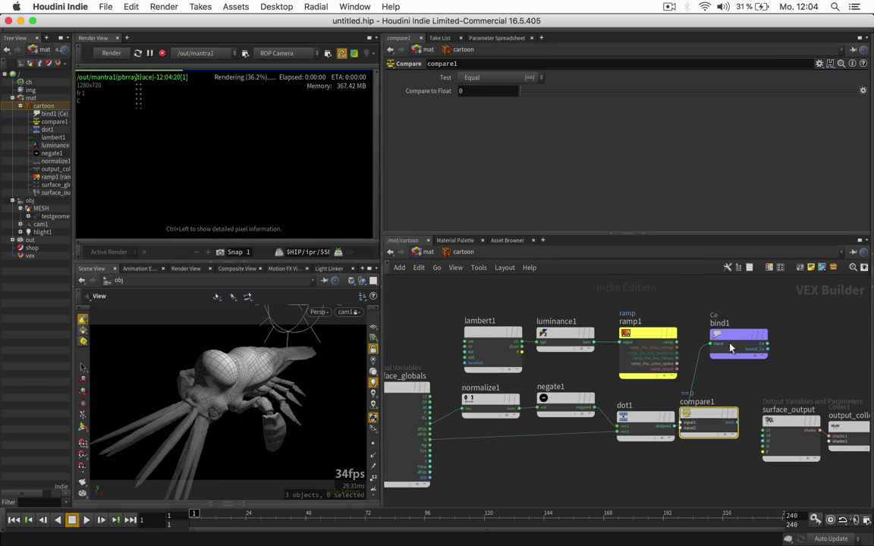
{"action": "key", "text": "y"}
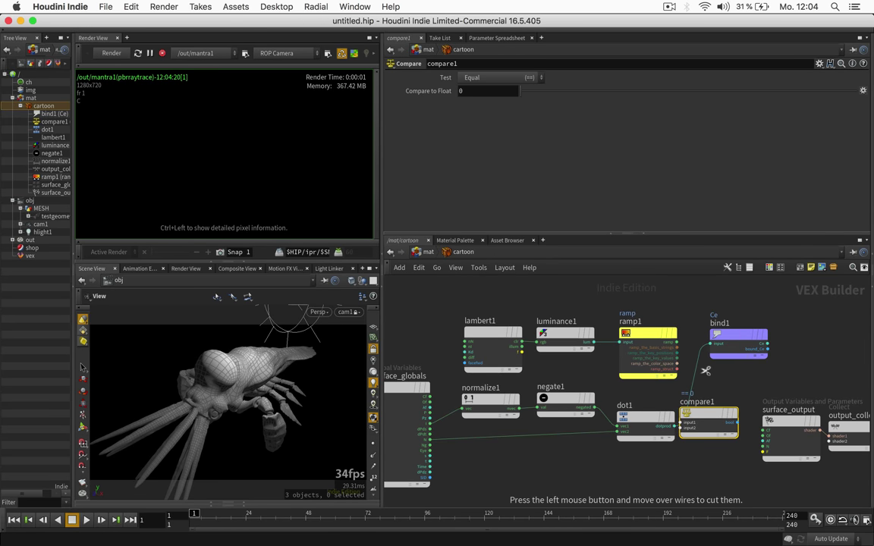
{"action": "left_click_drag", "start_coordinate": [705, 371], "coordinate": [690, 354]}
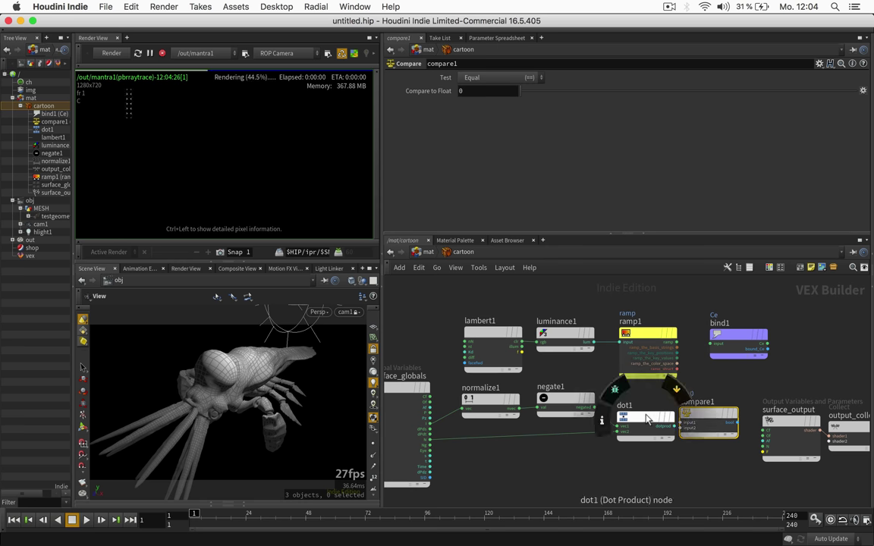
{"action": "left_click_drag", "start_coordinate": [645, 417], "coordinate": [636, 416]}
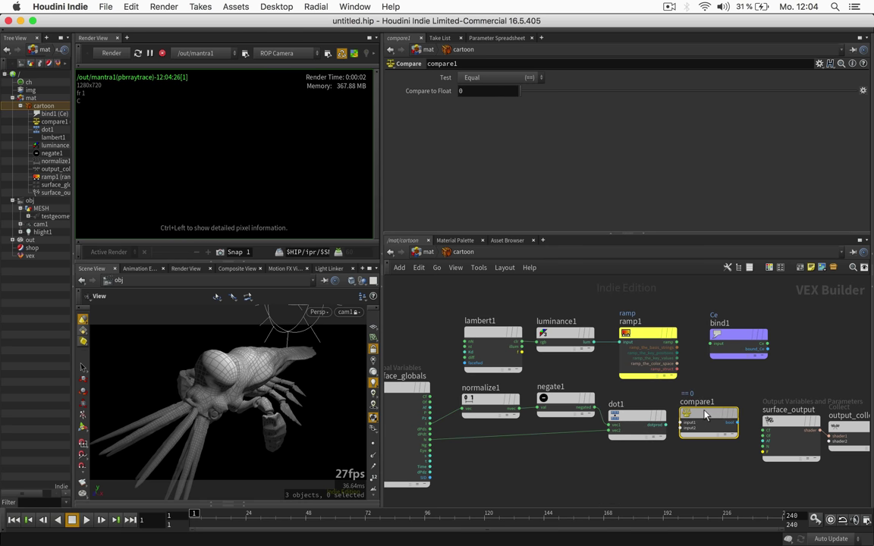
{"action": "left_click_drag", "start_coordinate": [695, 415], "coordinate": [685, 425]}
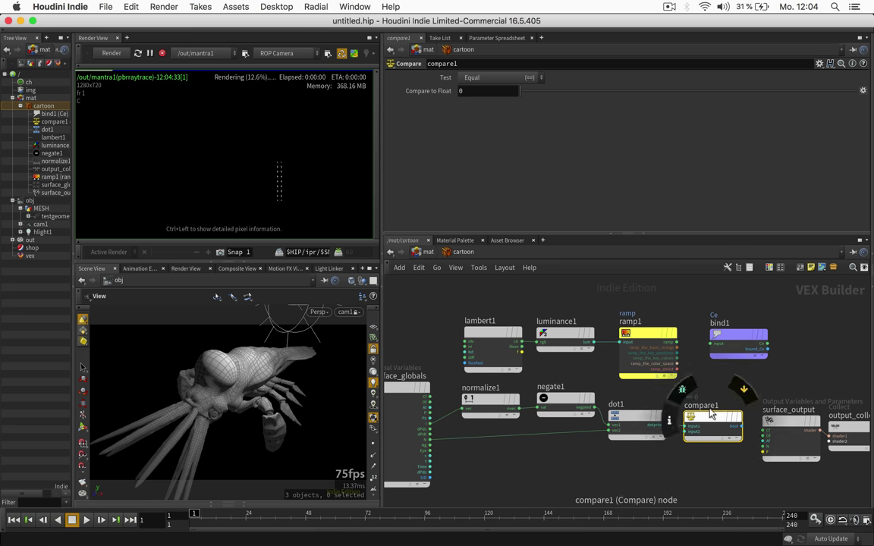
Set compare1's test to Less Than with a threshold of 0.2392
{"action": "left_click", "coordinate": [490, 78]}
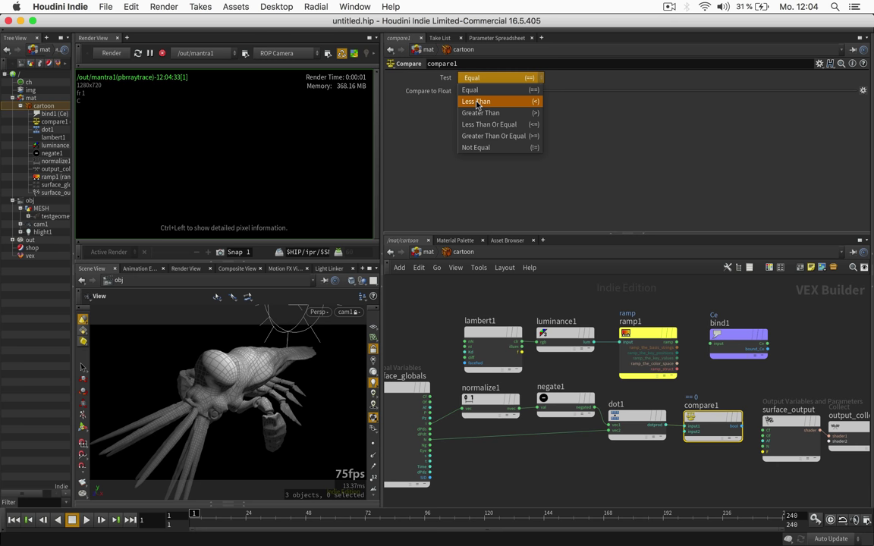
{"action": "left_click", "coordinate": [491, 101]}
{"action": "left_click_drag", "start_coordinate": [546, 91], "coordinate": [600, 91]}
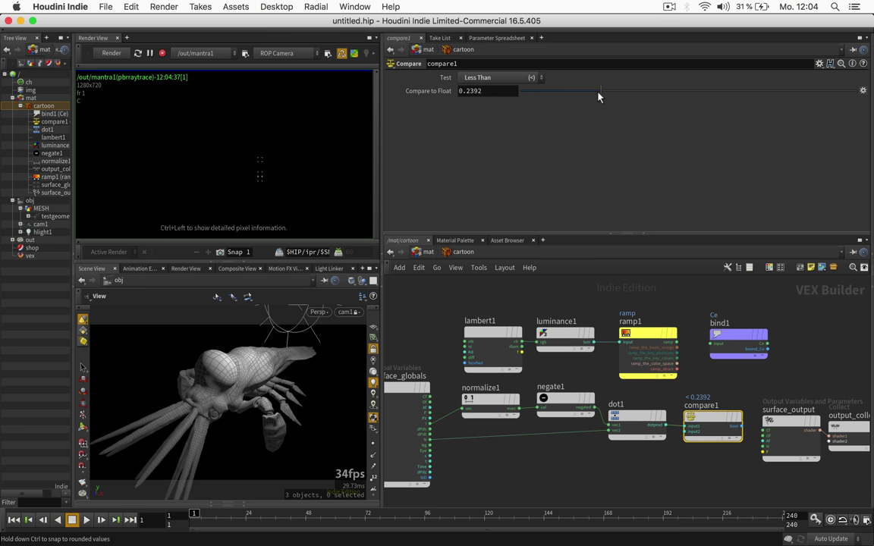
Create a Parameter node named outline_thickness with the label Outline thickness
{"action": "key", "text": "Tab"}
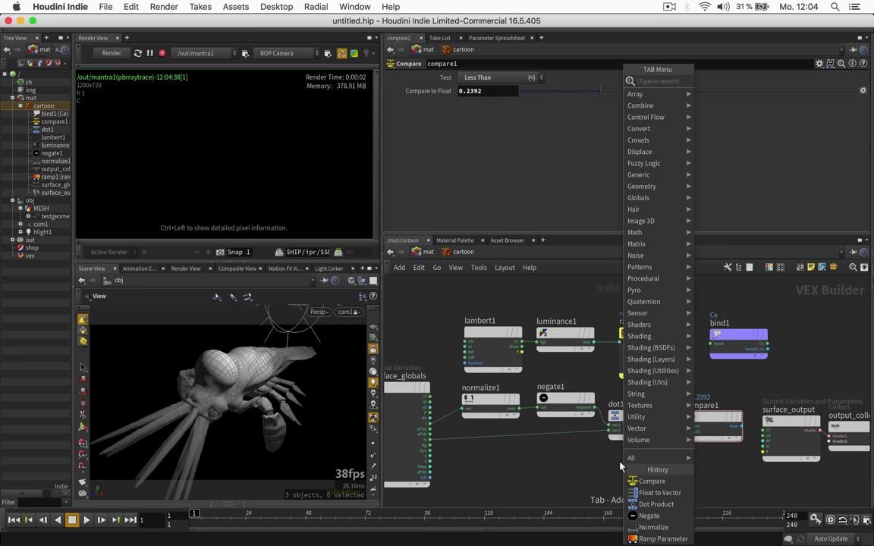
{"action": "type", "text": "param"}
{"action": "key", "text": "Return"}
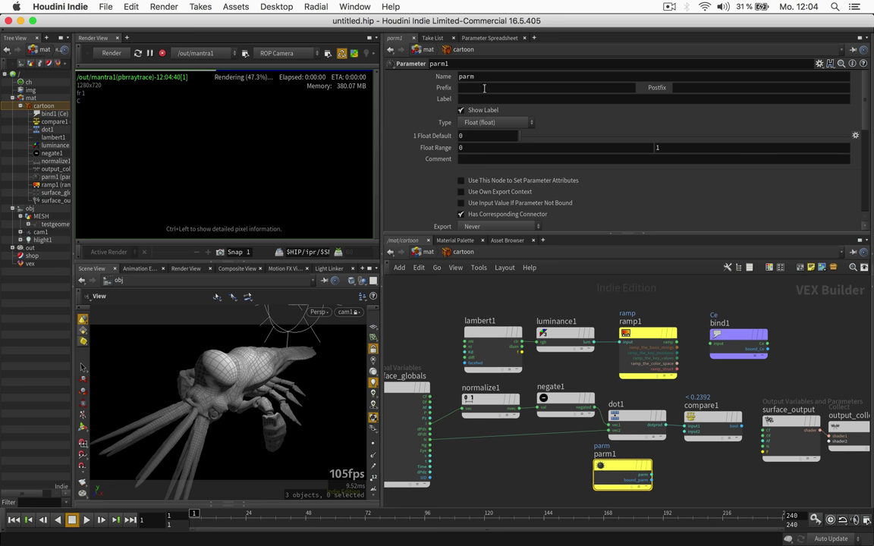
{"action": "double_click", "coordinate": [488, 77]}
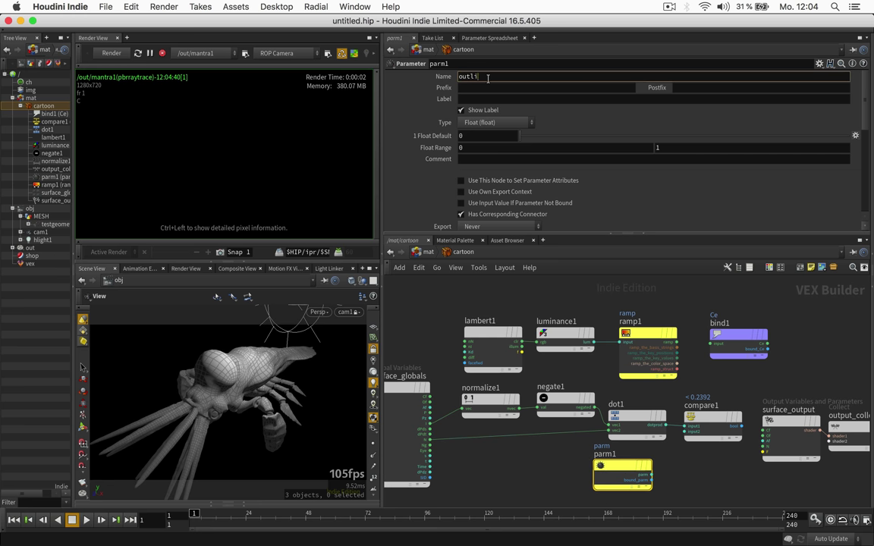
{"action": "type", "text": "outline_thickness"}
{"action": "key", "text": "Tab"}
{"action": "type", "text": "Outli"}
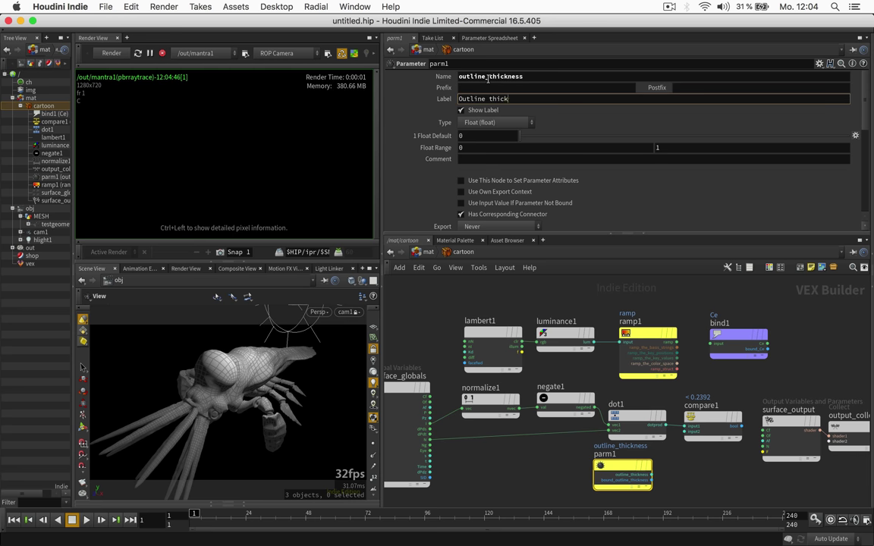
{"action": "type", "text": "ne thickness"}
{"action": "key", "text": "Return"}
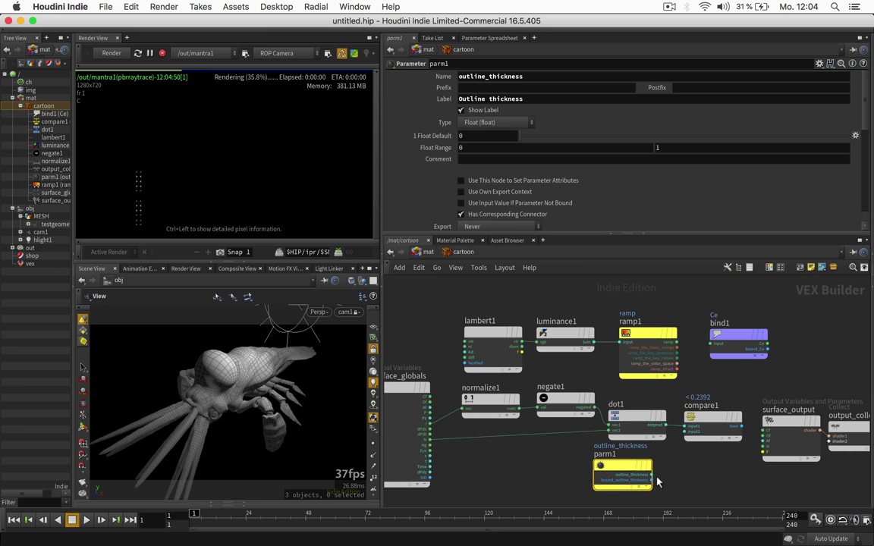
Wire outline_thickness into compare1's second input and move bind1 to the right
{"action": "left_click_drag", "start_coordinate": [651, 475], "coordinate": [685, 432]}
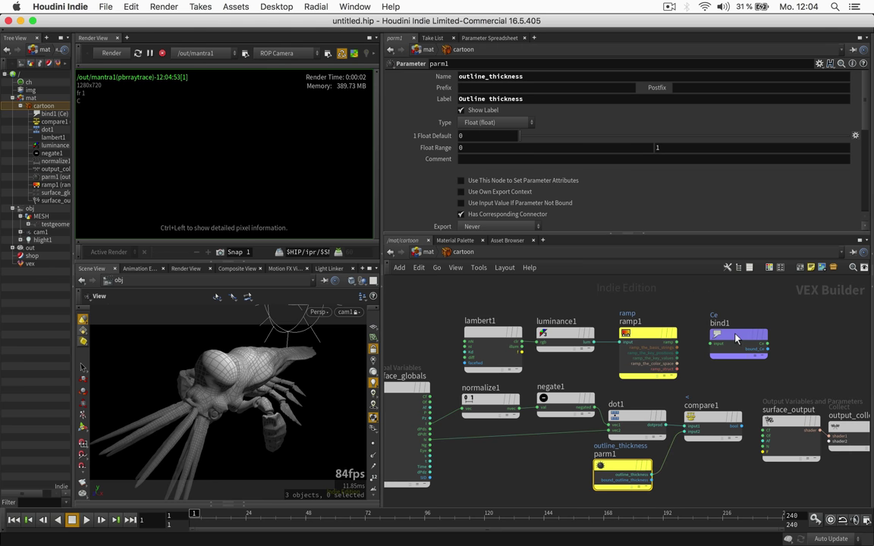
{"action": "left_click_drag", "start_coordinate": [735, 338], "coordinate": [809, 339]}
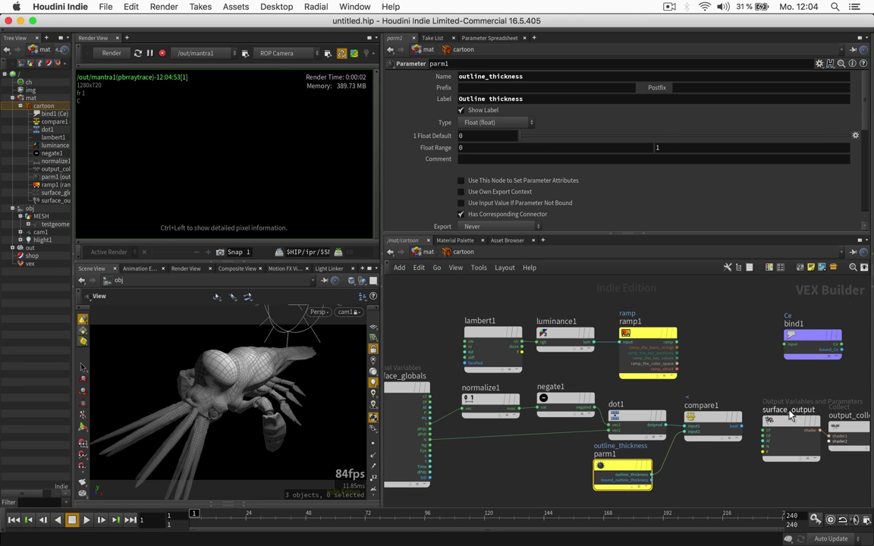
{"action": "middle_click_drag", "start_coordinate": [798, 393], "coordinate": [681, 382]}
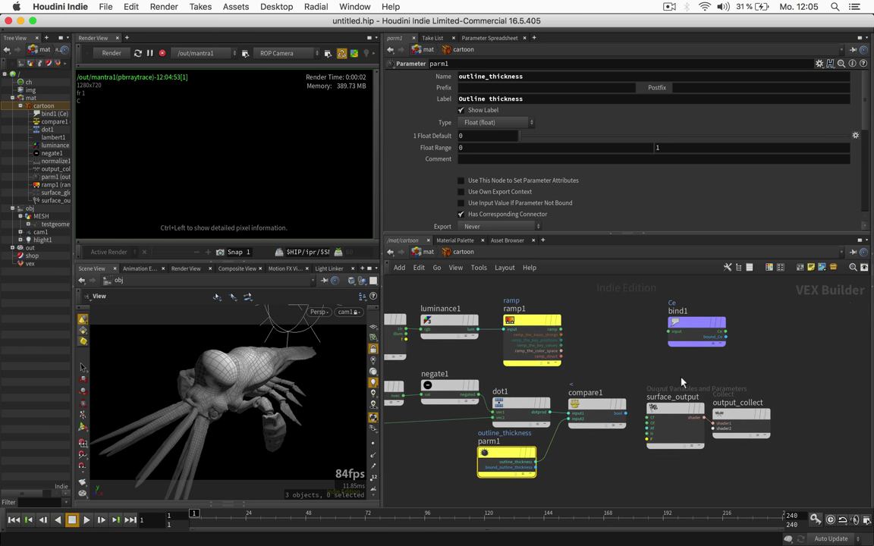
Move the output nodes aside and add an Integer to Float node fed by compare1
{"action": "left_click_drag", "start_coordinate": [654, 377], "coordinate": [778, 456]}
{"action": "left_click_drag", "start_coordinate": [673, 414], "coordinate": [738, 438]}
{"action": "left_click", "coordinate": [626, 413]}
{"action": "key", "text": "Tab"}
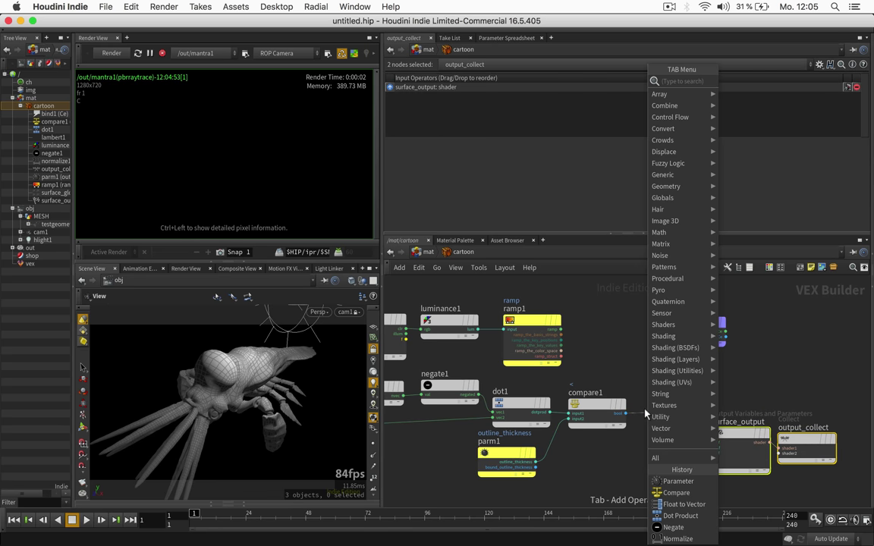
{"action": "type", "text": "itof"}
{"action": "key", "text": "Return"}
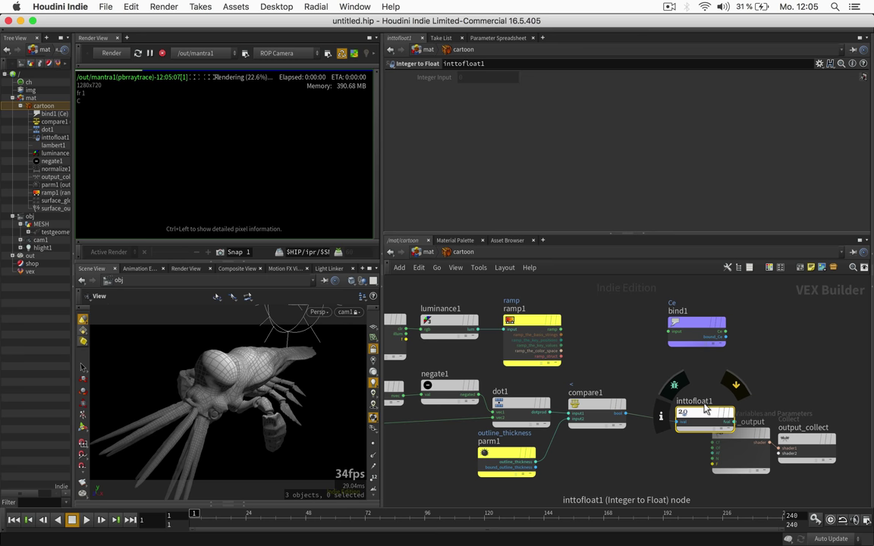
{"action": "left_click", "coordinate": [664, 405]}
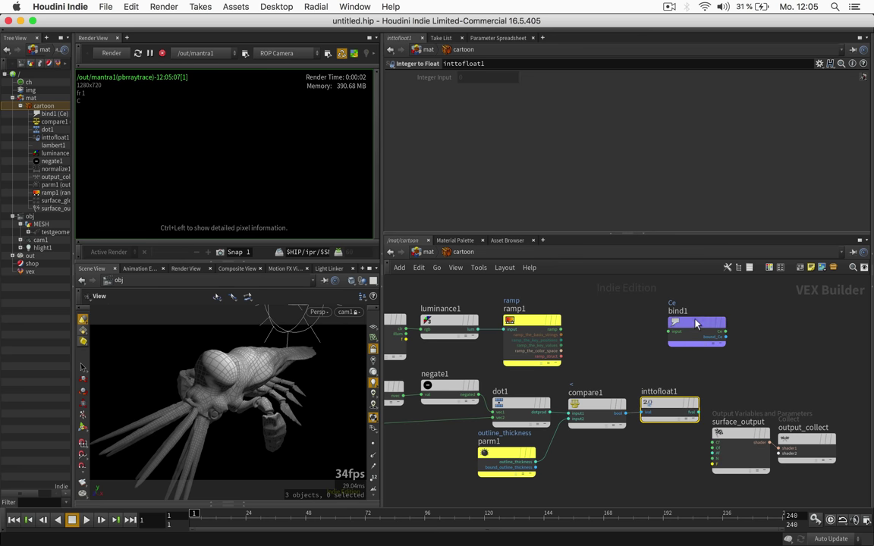
Add a Color Mix node with ramp1 wired into its primary colour
{"action": "left_click_drag", "start_coordinate": [697, 328], "coordinate": [806, 333]}
{"action": "key", "text": "Tab"}
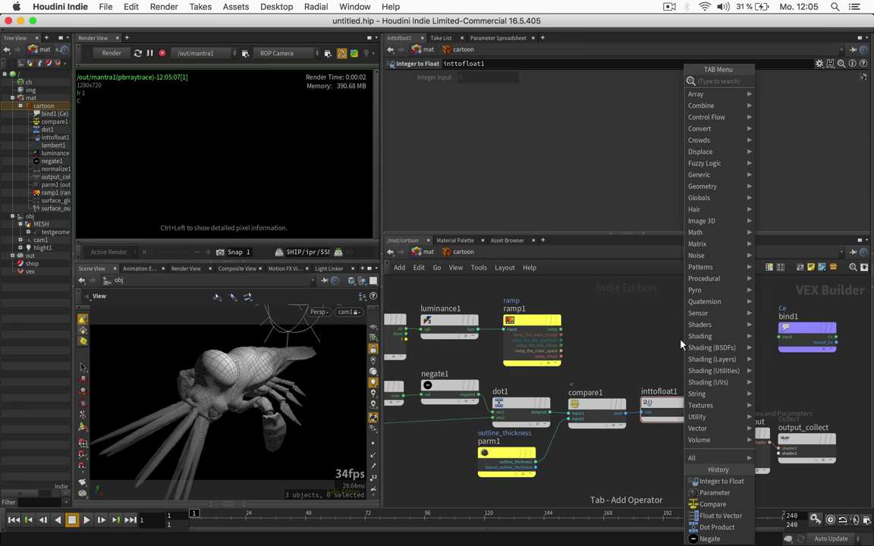
{"action": "type", "text": "mixc"}
{"action": "key", "text": "Return"}
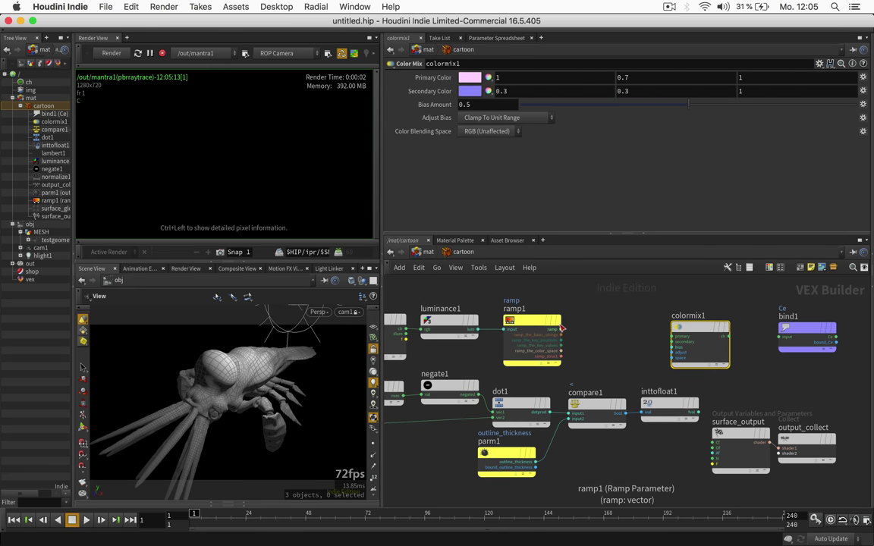
{"action": "left_click_drag", "start_coordinate": [561, 329], "coordinate": [722, 326]}
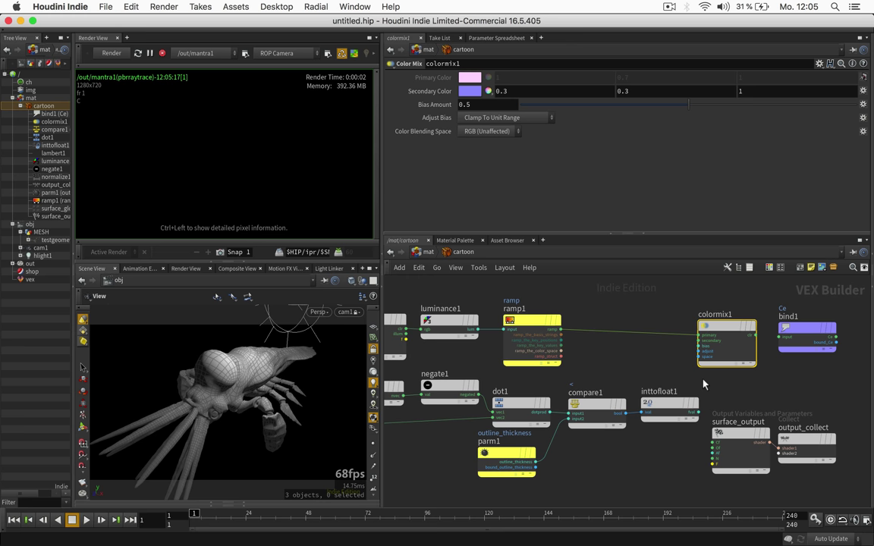
Add a second Parameter node, parm2
{"action": "key", "text": "Tab"}
{"action": "type", "text": "param"}
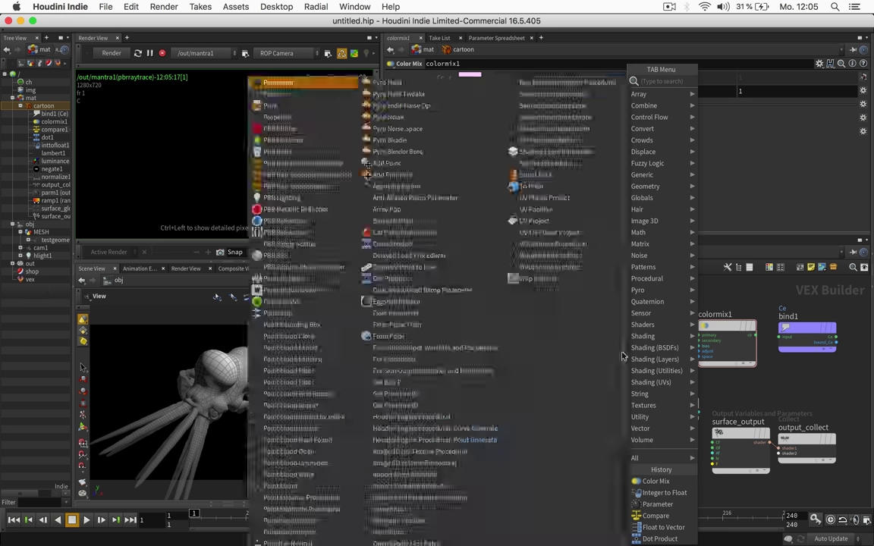
{"action": "key", "text": "Return"}
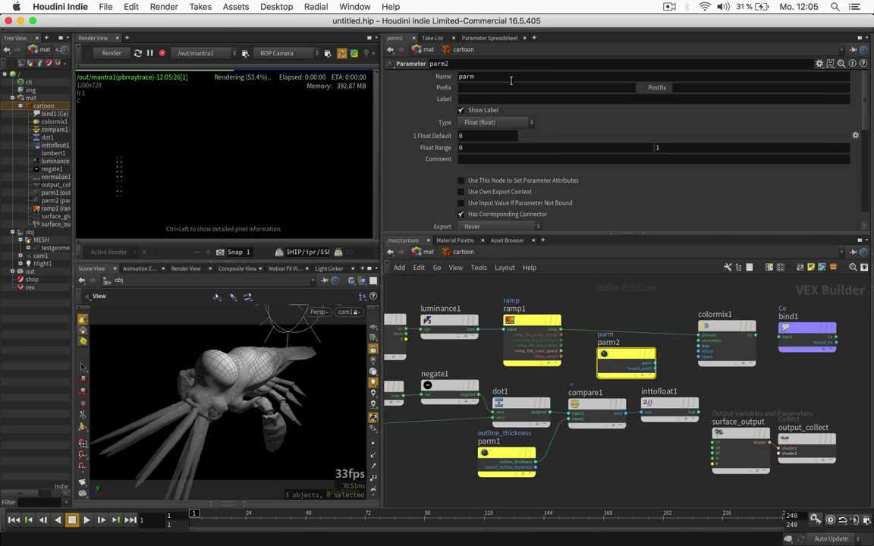
Rename parm2 to outline_color, label it Outline color, and set its type to Color
{"action": "double_click", "coordinate": [511, 77]}
{"action": "type", "text": "outline_color"}
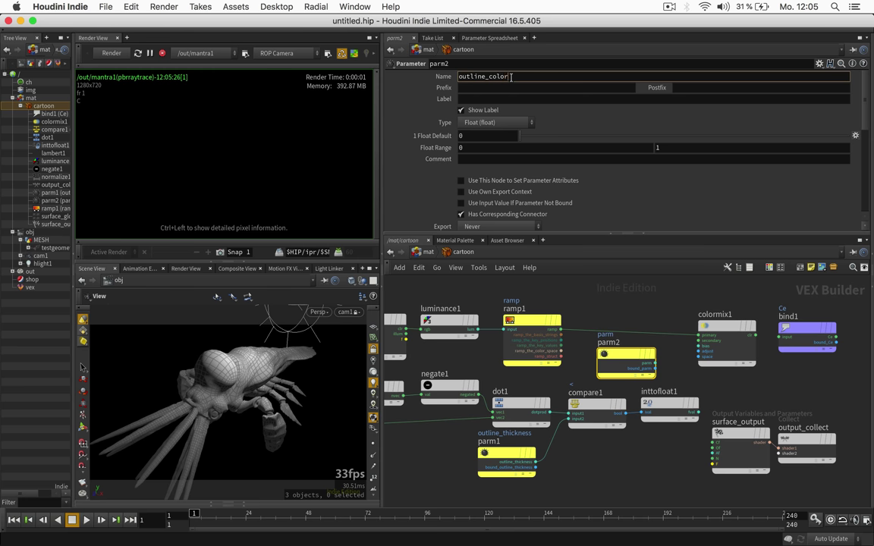
{"action": "key", "text": "Tab"}
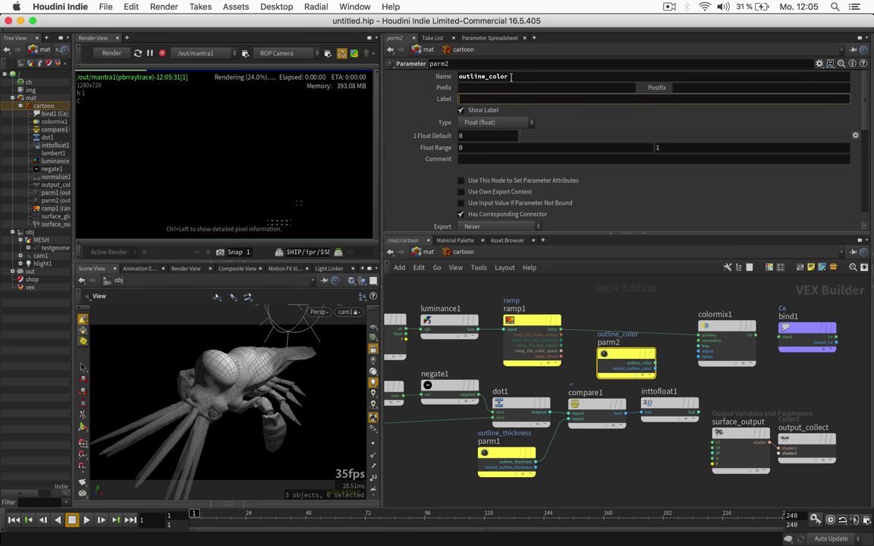
{"action": "type", "text": "Outline color"}
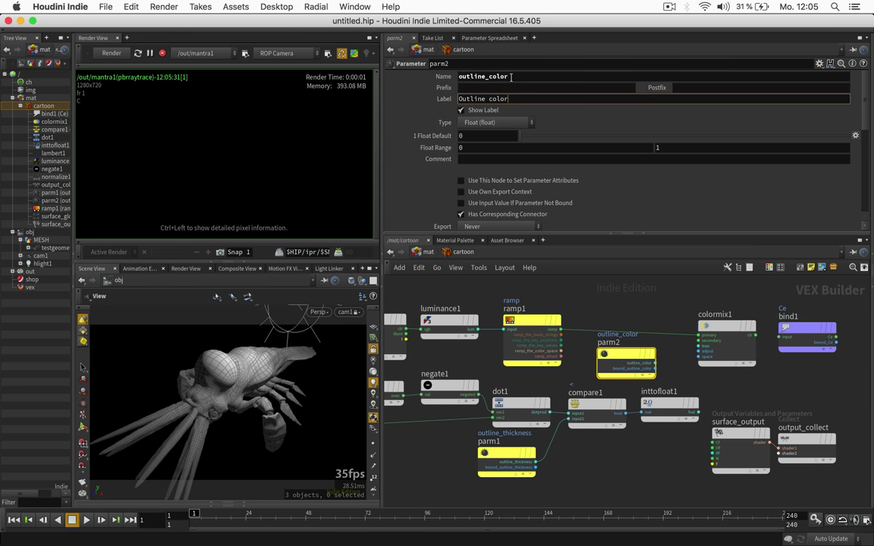
{"action": "key", "text": "Tab"}
{"action": "left_click", "coordinate": [513, 123]}
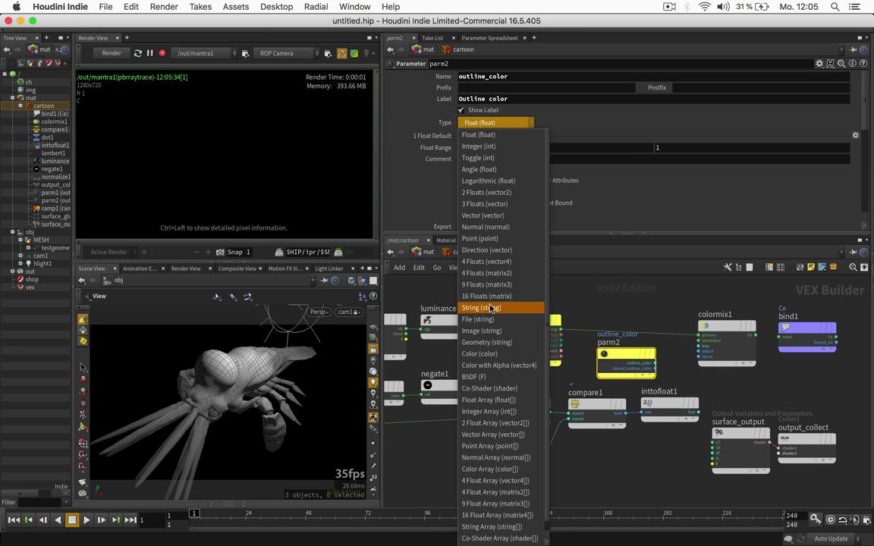
{"action": "left_click", "coordinate": [480, 354]}
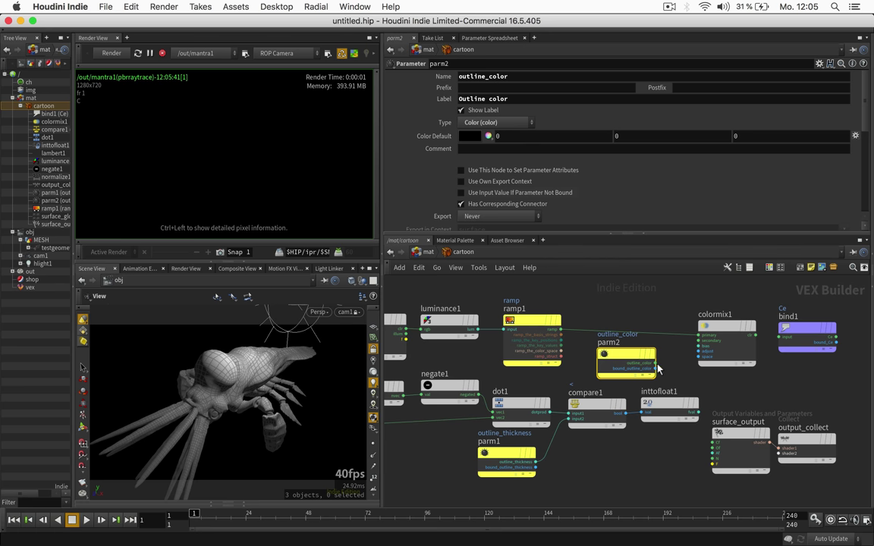
Feed outline_color and inttofloat1 into colormix1, and colormix1 into bind1's Ce output
{"action": "left_click_drag", "start_coordinate": [655, 363], "coordinate": [700, 340]}
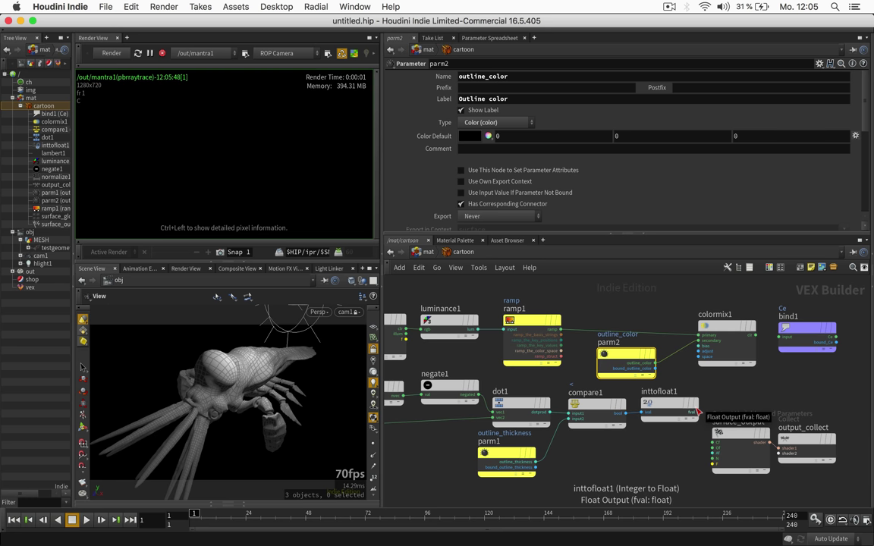
{"action": "left_click_drag", "start_coordinate": [698, 411], "coordinate": [704, 381]}
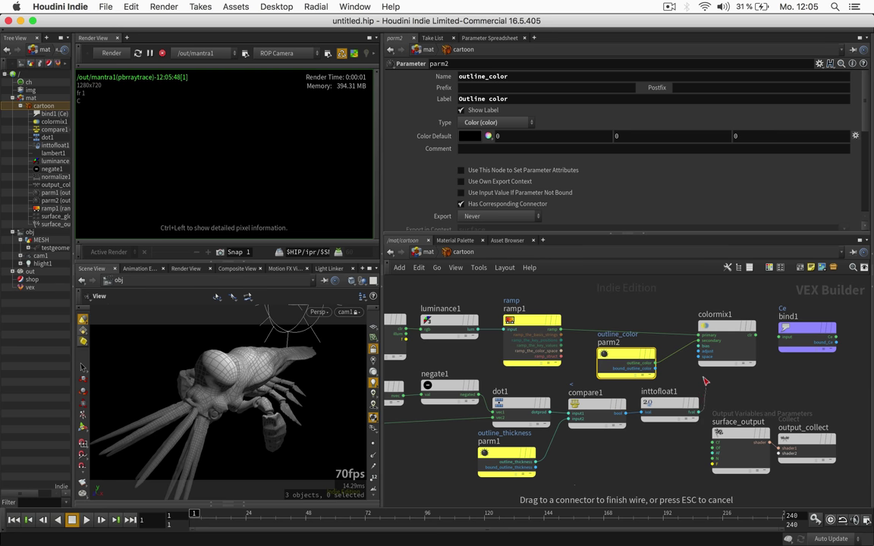
{"action": "left_click_drag", "start_coordinate": [703, 345], "coordinate": [699, 346]}
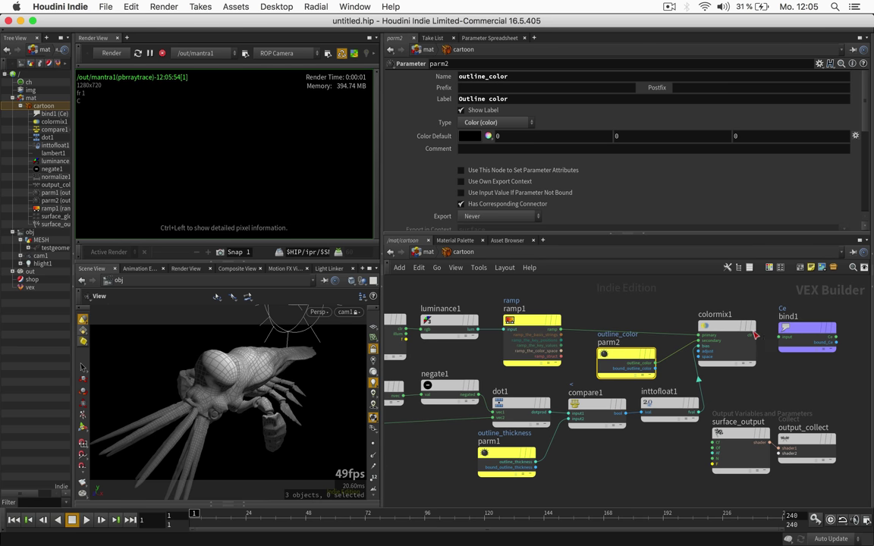
{"action": "left_click_drag", "start_coordinate": [755, 335], "coordinate": [784, 336]}
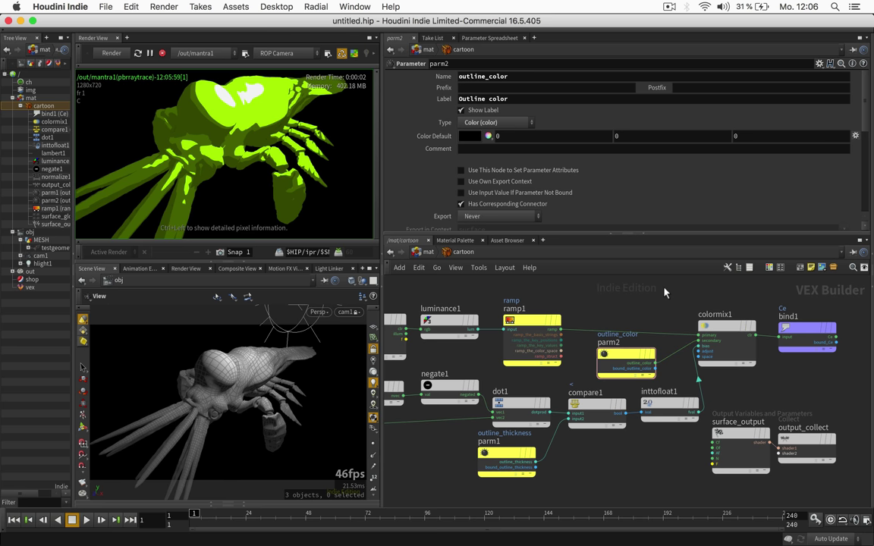
Back at the material level, raise Outline thickness to 0.3788, then return to obj
{"action": "key", "text": "u"}
{"action": "left_click_drag", "start_coordinate": [530, 199], "coordinate": [643, 198]}
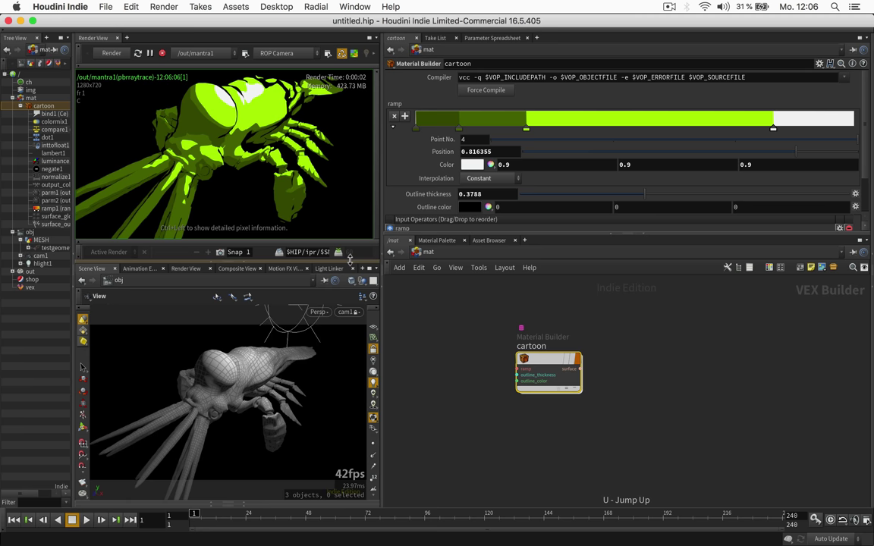
{"action": "left_click_drag", "start_coordinate": [349, 260], "coordinate": [347, 278]}
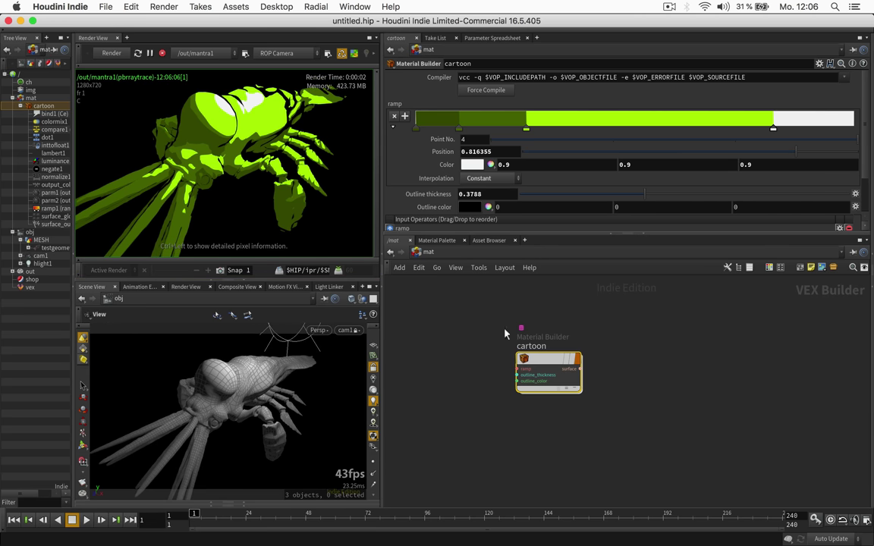
{"action": "left_click", "coordinate": [48, 230]}
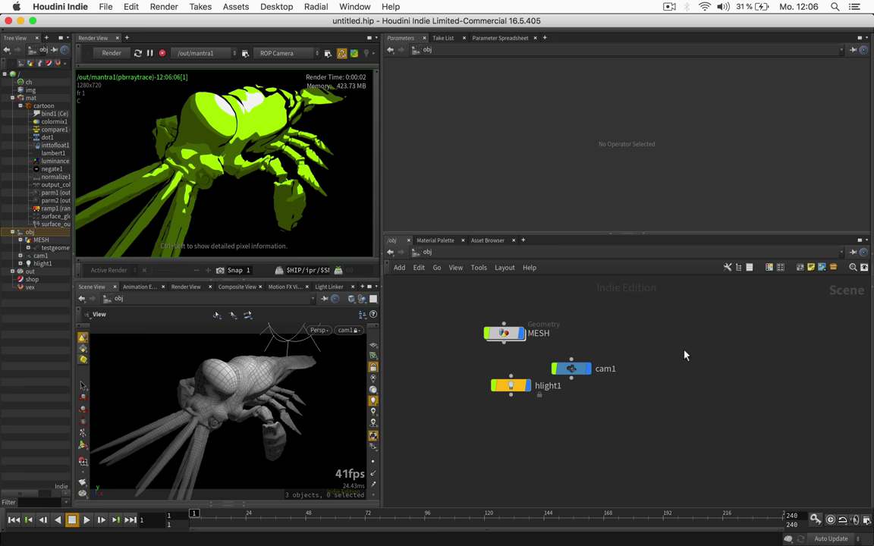
Add an Environment Light with Render Light Geometry on and light colour value 0.3
{"action": "key", "text": "Tab"}
{"action": "type", "text": "ligh"}
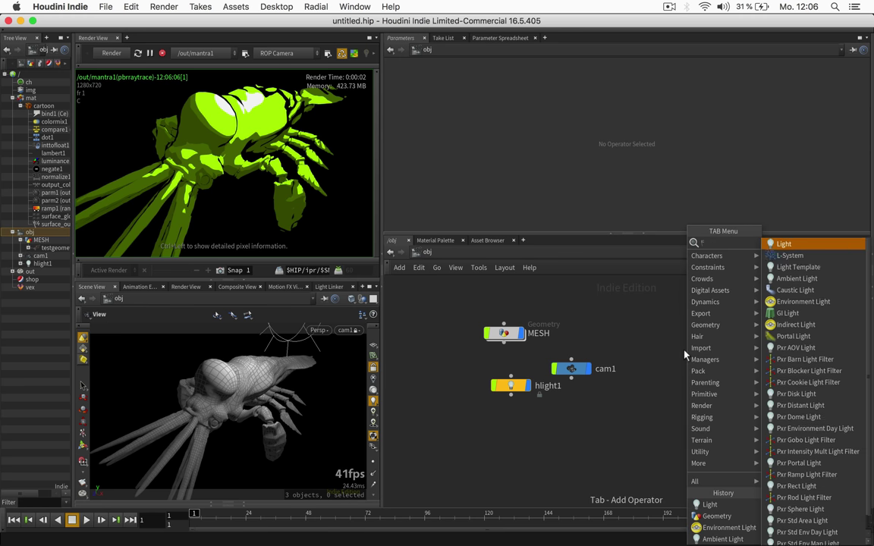
{"action": "key", "text": "Down"}
{"action": "key", "text": "Down"}
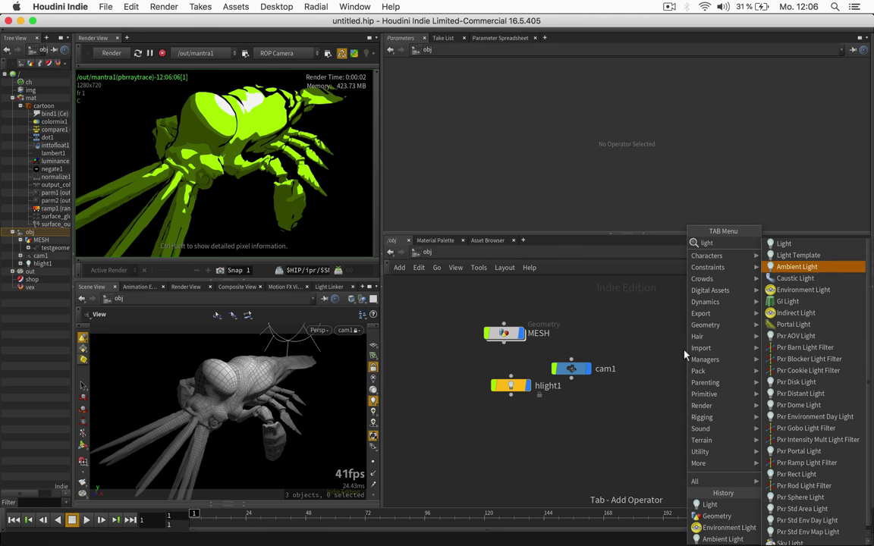
{"action": "key", "text": "Down"}
{"action": "key", "text": "Down"}
{"action": "key", "text": "Return"}
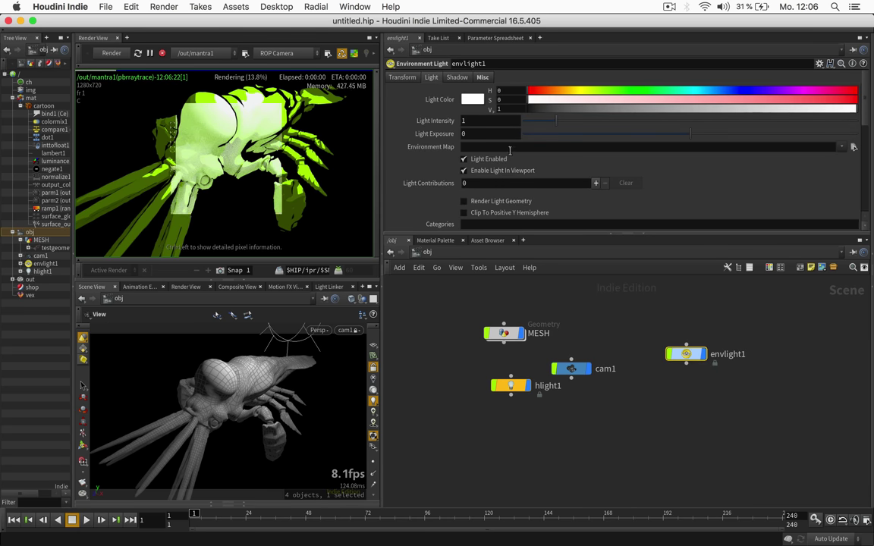
{"action": "left_click", "coordinate": [499, 200]}
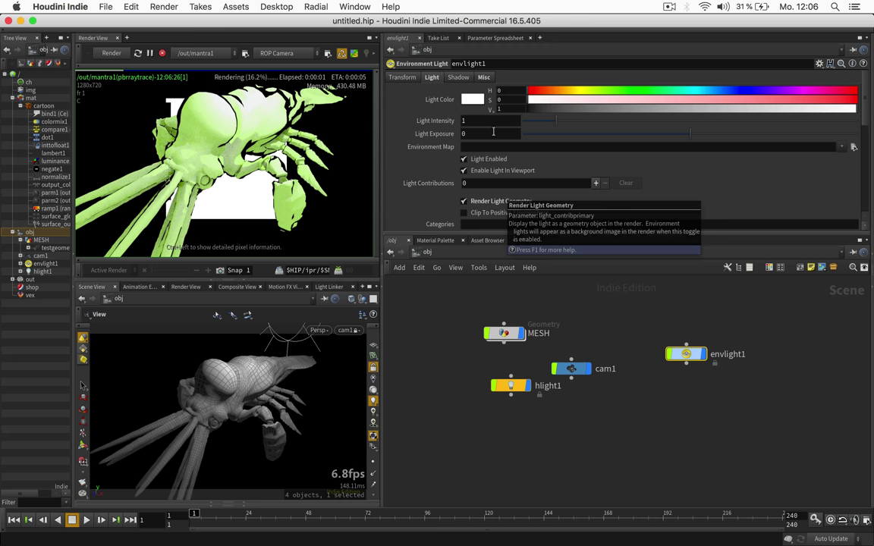
{"action": "left_click", "coordinate": [507, 108]}
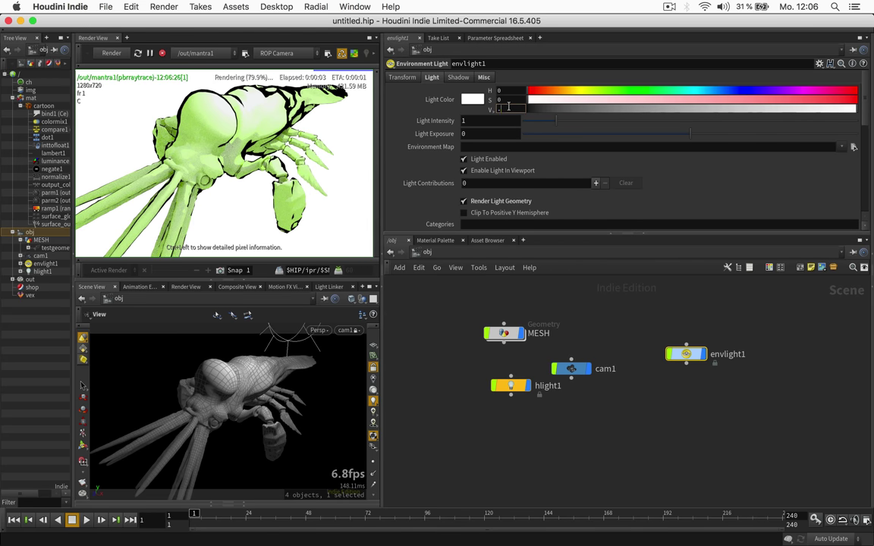
{"action": "type", "text": ".3"}
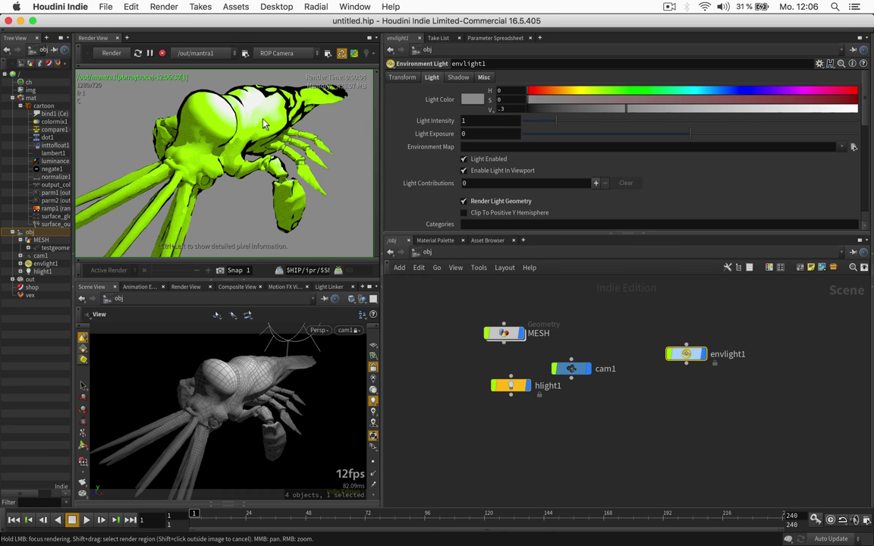
In the Light Linker, exclude MESH from envlight1's lighting
{"action": "left_click", "coordinate": [327, 286]}
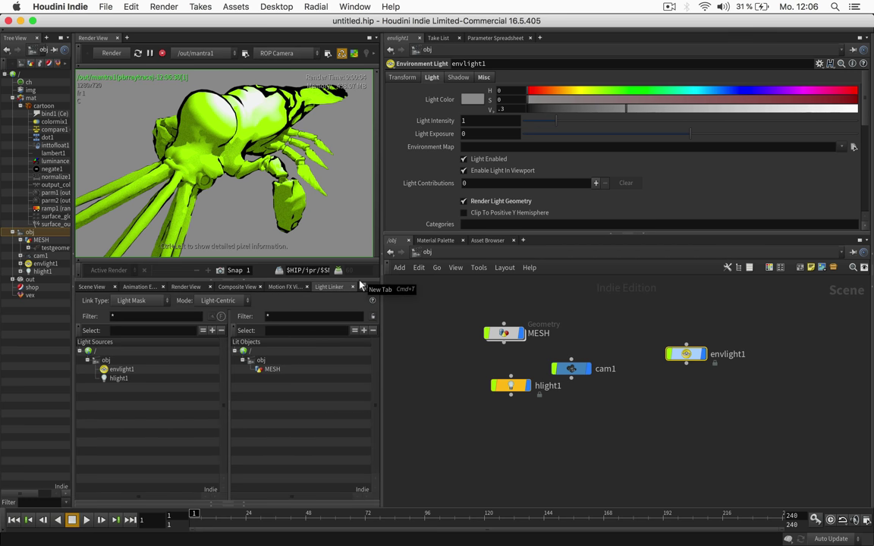
{"action": "left_click", "coordinate": [362, 286]}
{"action": "mouse_move", "coordinate": [380, 307]}
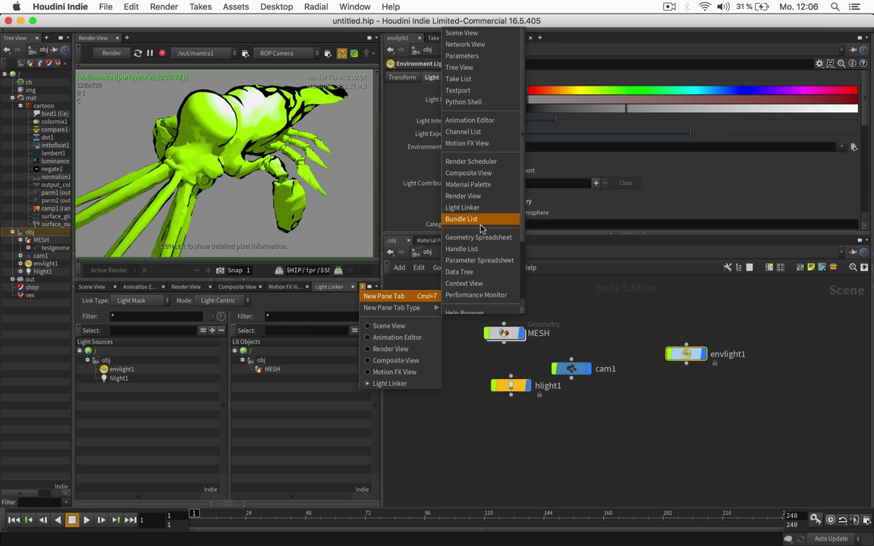
{"action": "left_click", "coordinate": [451, 391]}
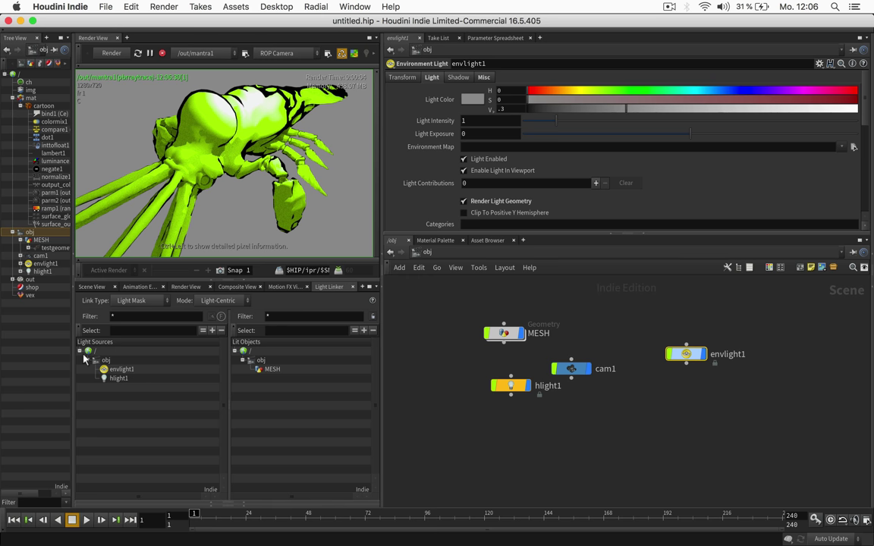
{"action": "left_click", "coordinate": [121, 370]}
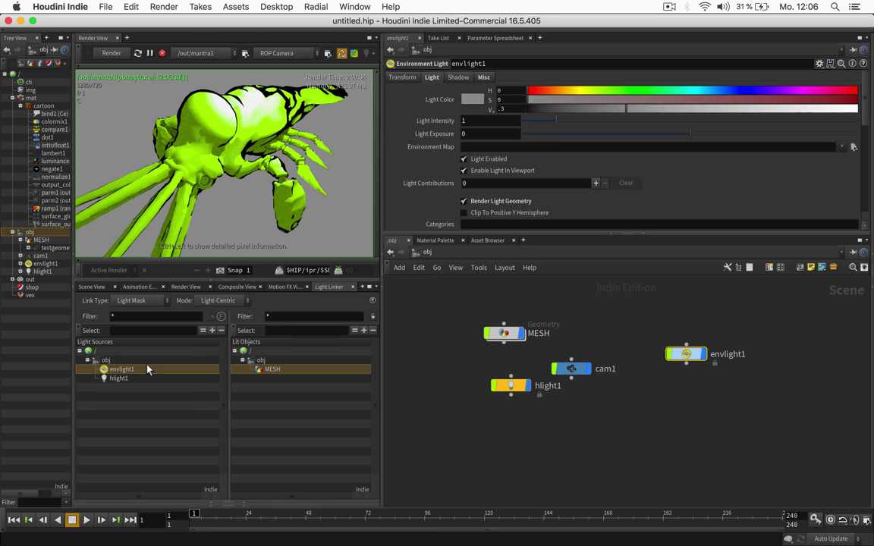
{"action": "left_click", "coordinate": [303, 369]}
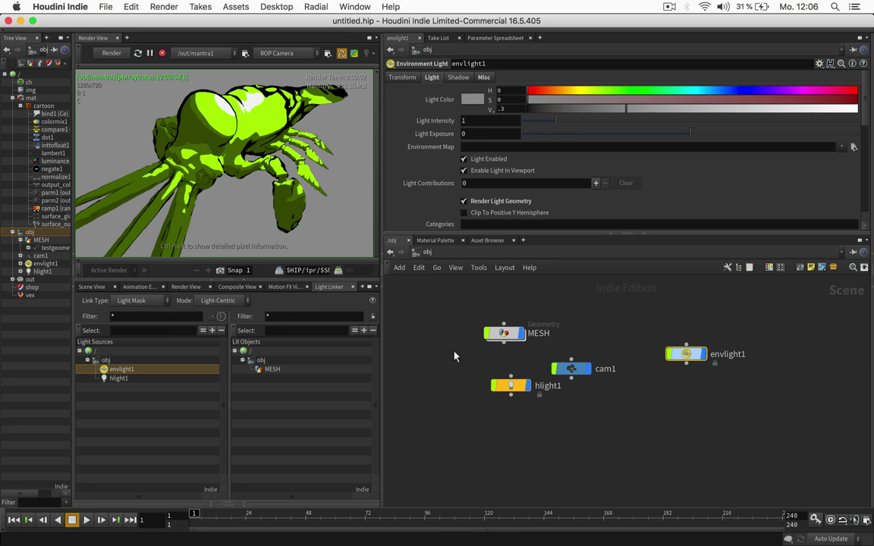
In the cartoon material, set outline thickness to about 0.4244 and the outline colour to red (V 0.6834)
{"action": "left_click", "coordinate": [56, 104]}
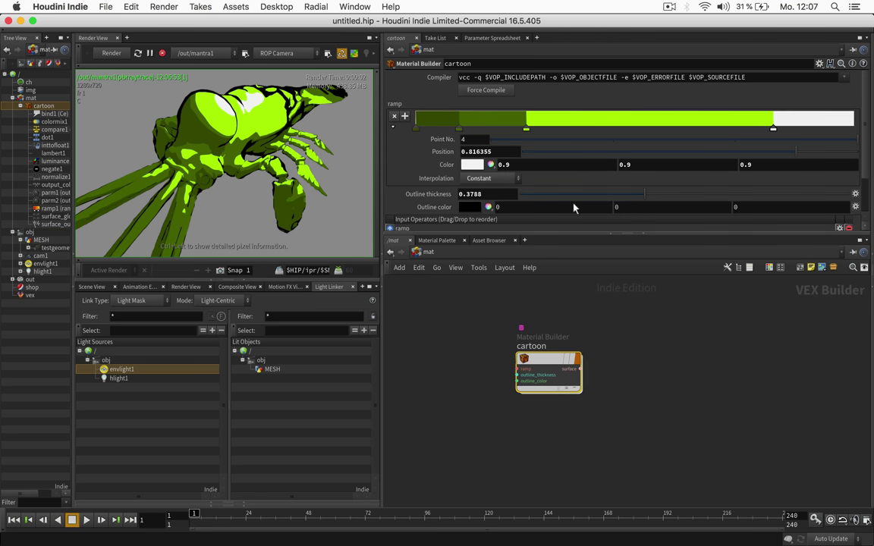
{"action": "left_click", "coordinate": [598, 194]}
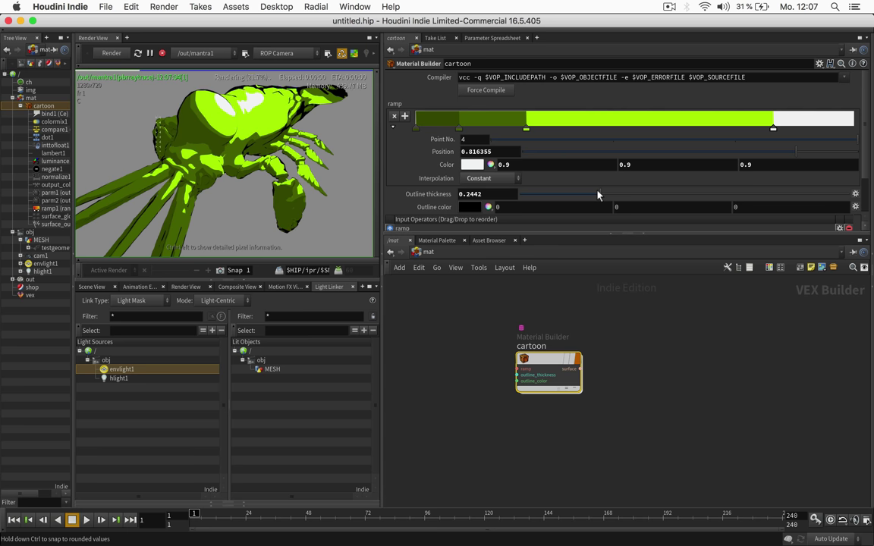
{"action": "left_click", "coordinate": [614, 194]}
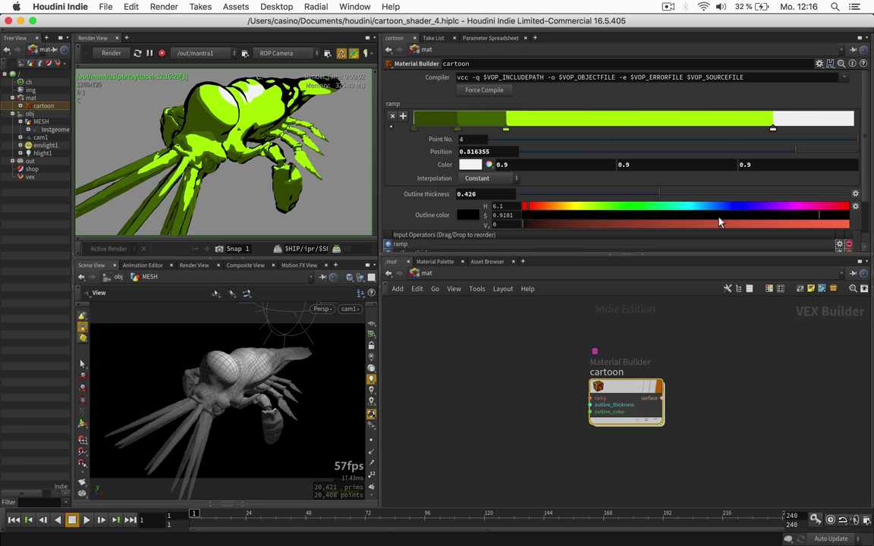
{"action": "left_click_drag", "start_coordinate": [721, 223], "coordinate": [744, 223]}
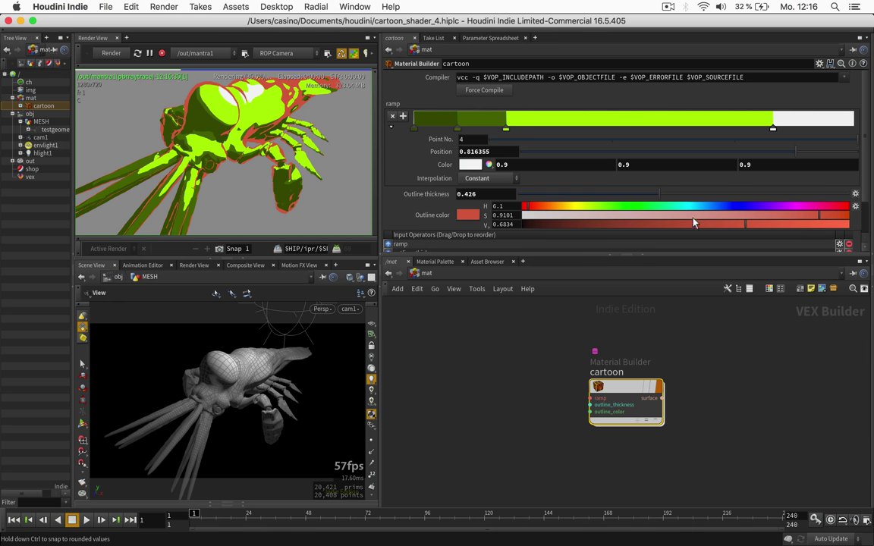
{"action": "left_click_drag", "start_coordinate": [657, 193], "coordinate": [657, 193]}
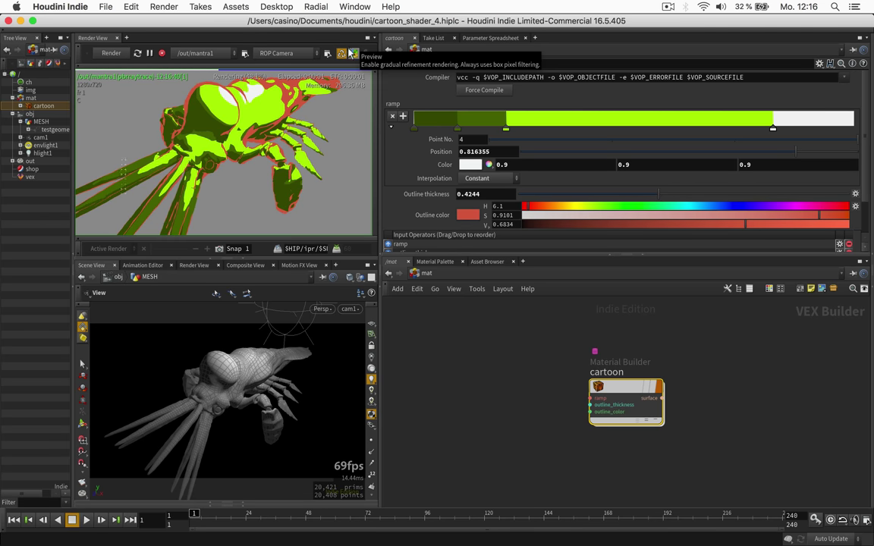
Give cam1 the HDTV 2160 (4K) resolution preset, 3840 × 2160, then select the MESH object
{"action": "left_click", "coordinate": [294, 51]}
{"action": "left_click", "coordinate": [422, 74]}
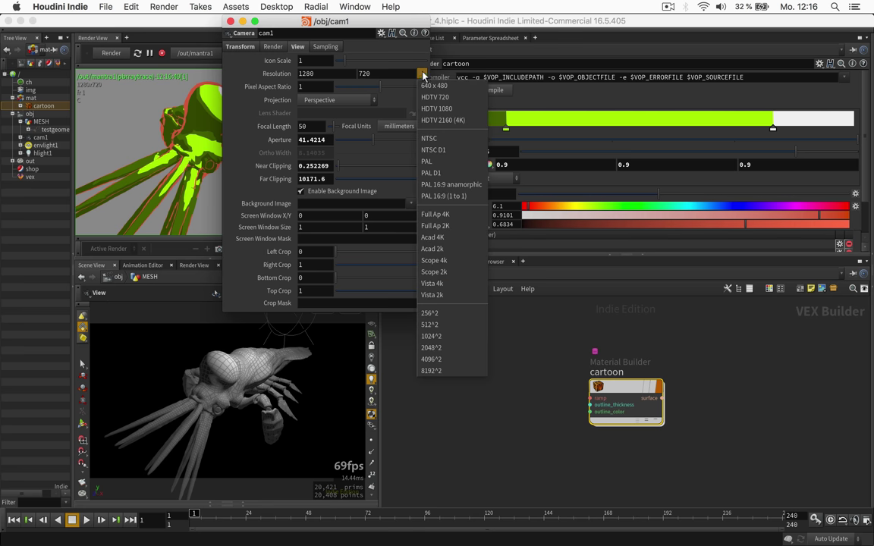
{"action": "left_click", "coordinate": [442, 120]}
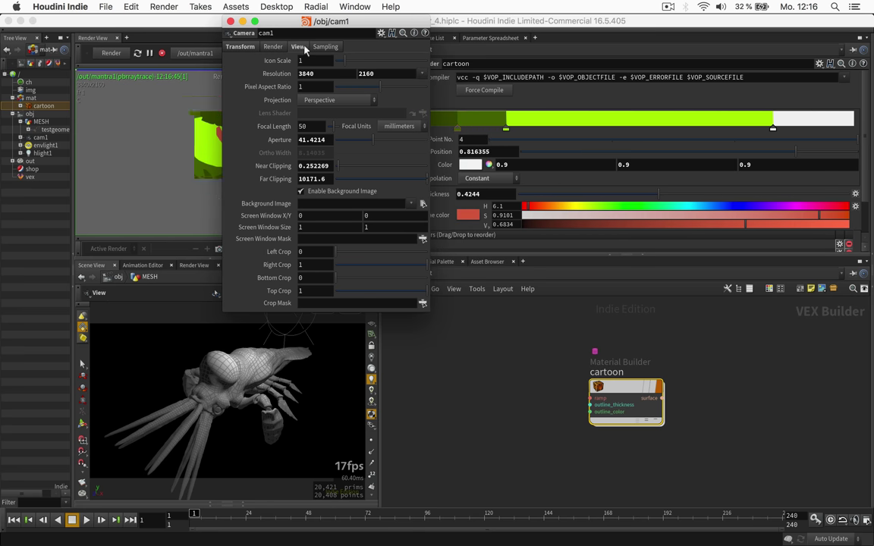
{"action": "left_click", "coordinate": [231, 21]}
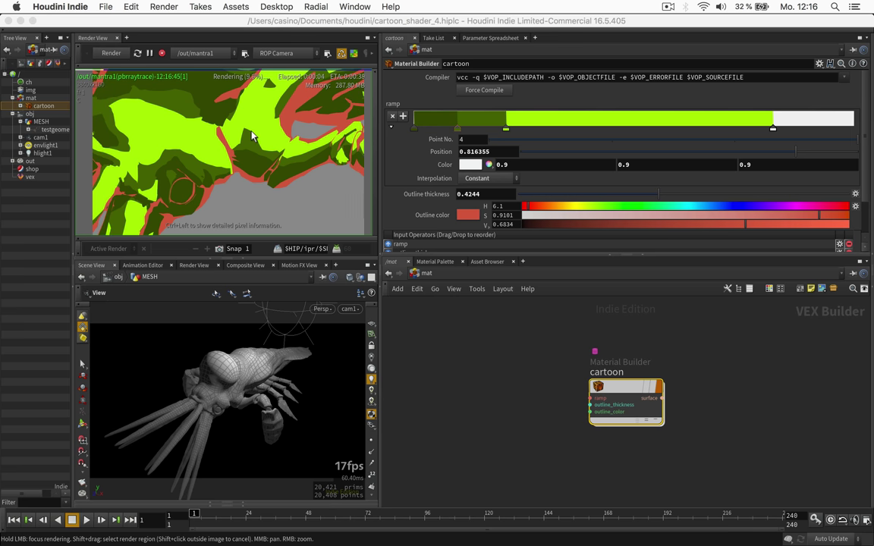
{"action": "left_click", "coordinate": [49, 124]}
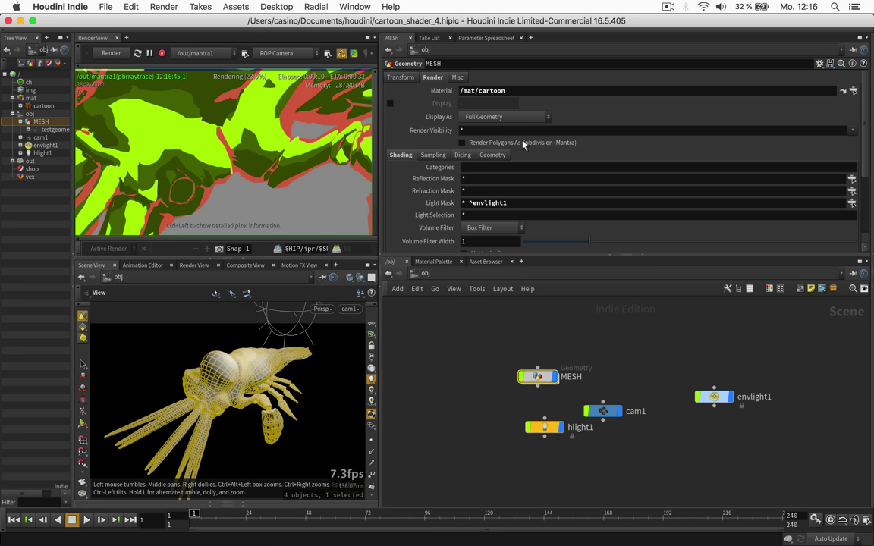
Inside MESH, add a displayed Subdivide node after testgeometry_squab1 with Depth 2
{"action": "double_click", "coordinate": [539, 377]}
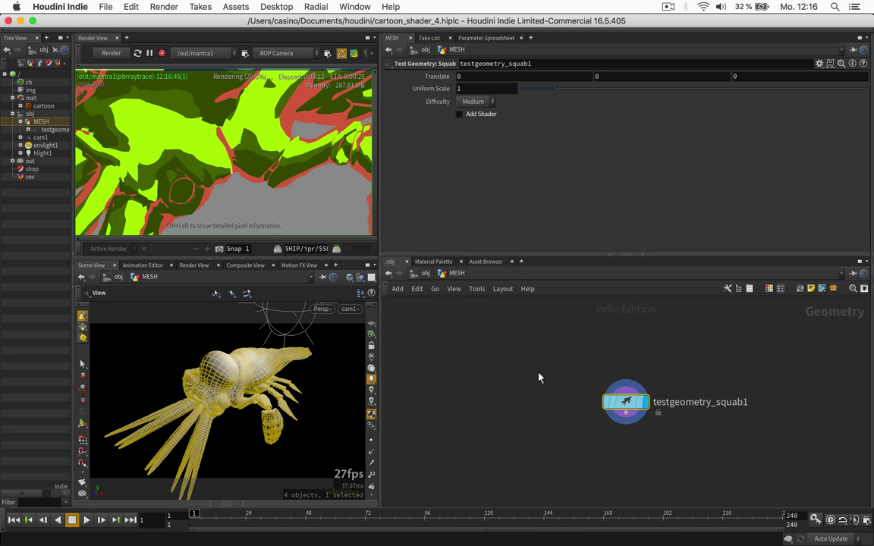
{"action": "middle_click_drag", "start_coordinate": [637, 437], "coordinate": [614, 378]}
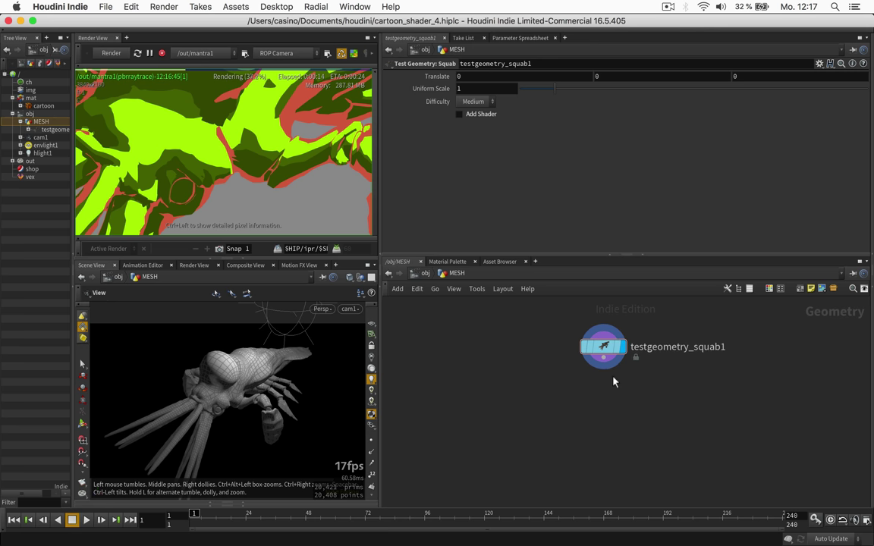
{"action": "left_click", "coordinate": [604, 357]}
{"action": "key", "text": "Tab"}
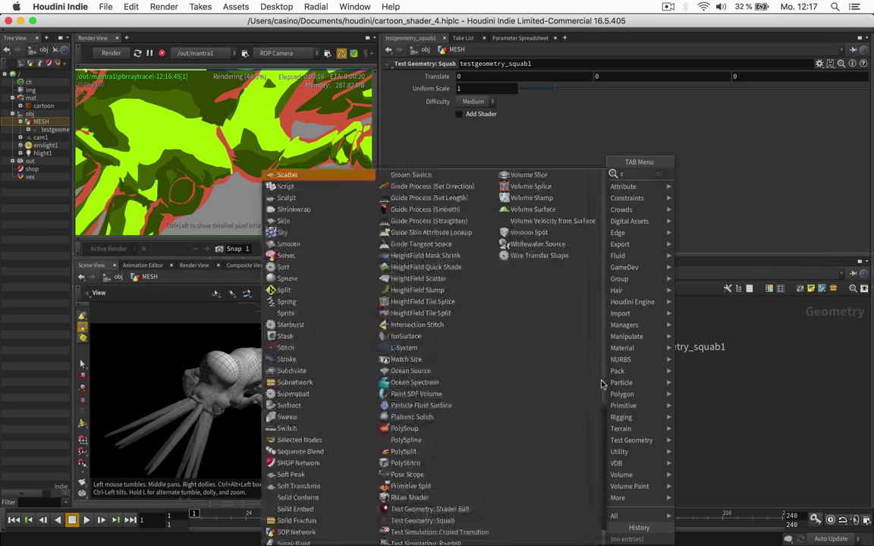
{"action": "type", "text": "subd"}
{"action": "key", "text": "Return"}
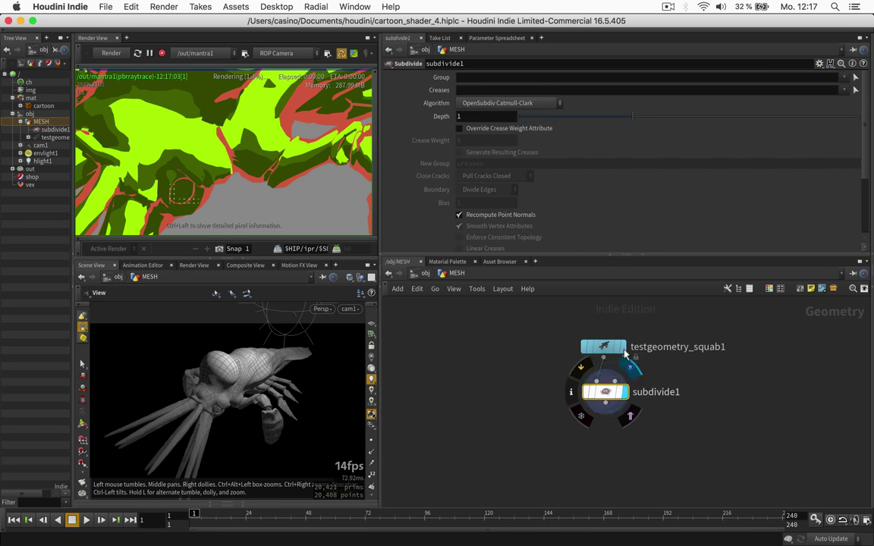
{"action": "left_click", "coordinate": [623, 391]}
{"action": "double_click", "coordinate": [479, 116]}
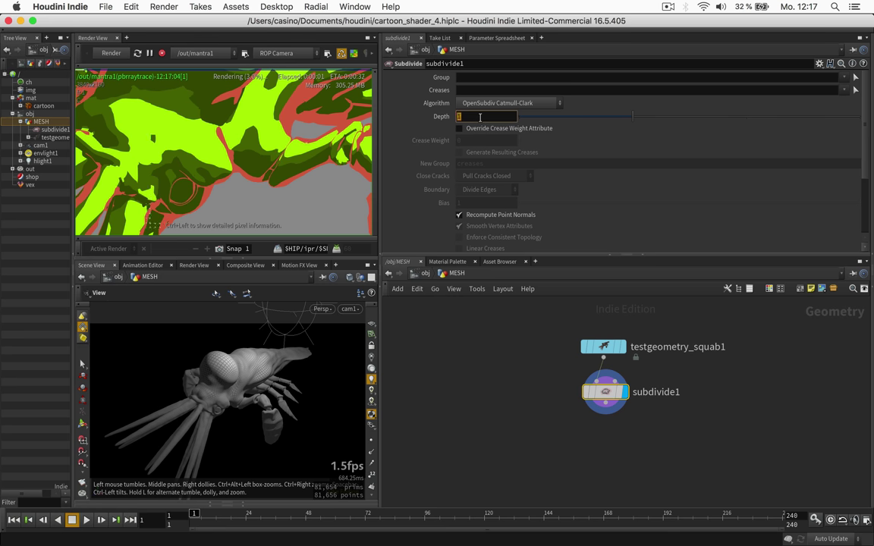
{"action": "type", "text": "2"}
{"action": "key", "text": "Return"}
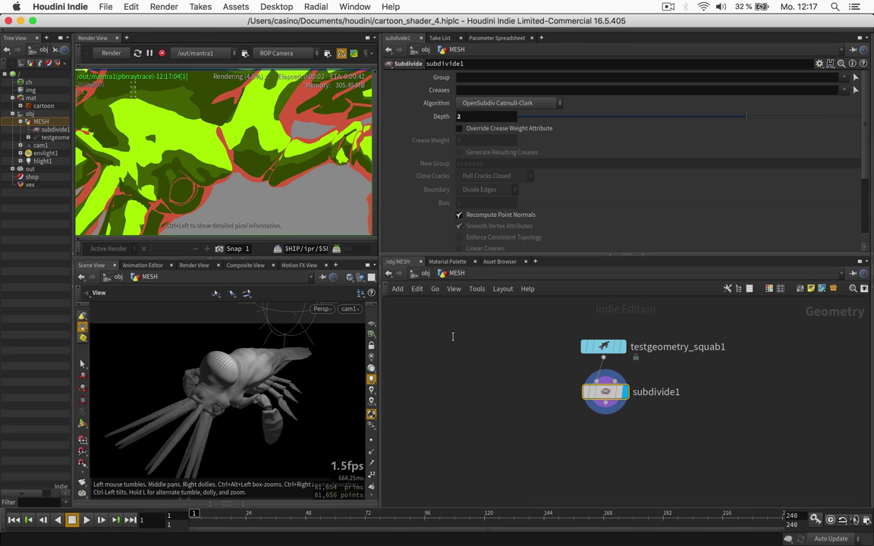